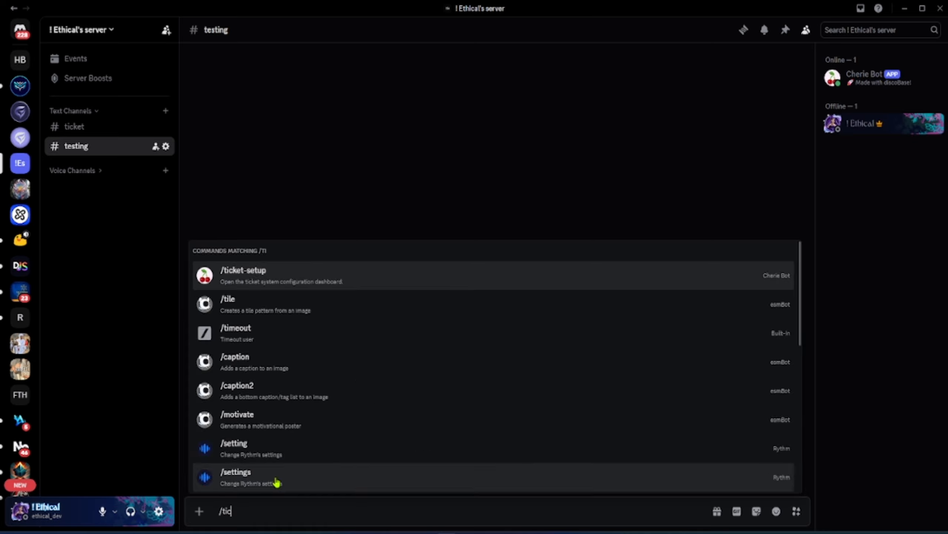
# Run the /ticket-setup command in the testing channel to open the ticket system dashboard
pyautogui.click(272, 474)
pyautogui.press('Return')
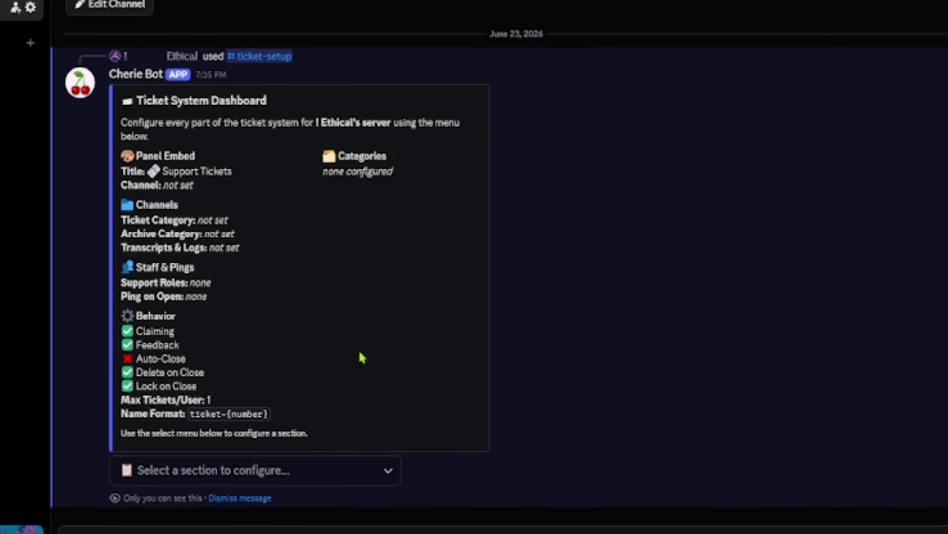
# Open the Panel Embed section of the ticket dashboard
pyautogui.click(343, 458)
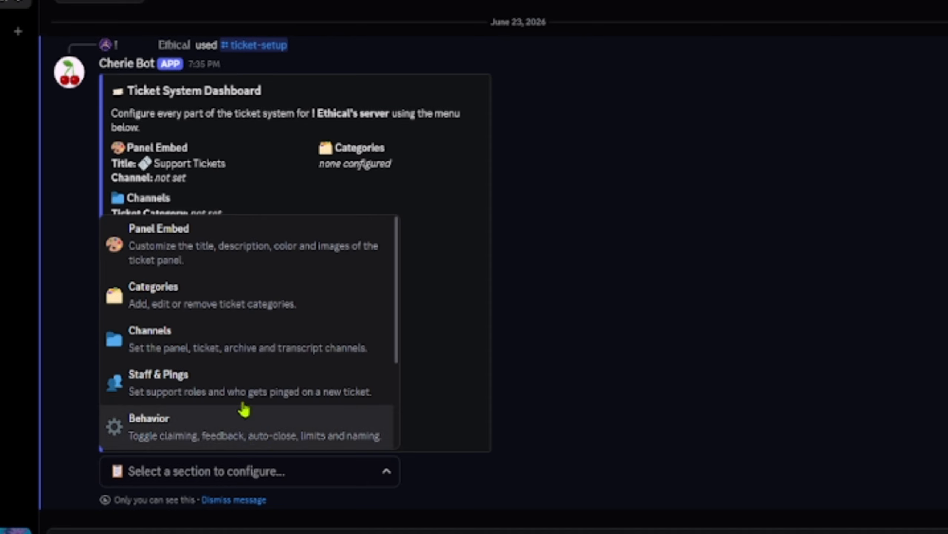
pyautogui.scroll(-3, 203, 374)
pyautogui.scroll(3, 197, 407)
pyautogui.click(184, 262)
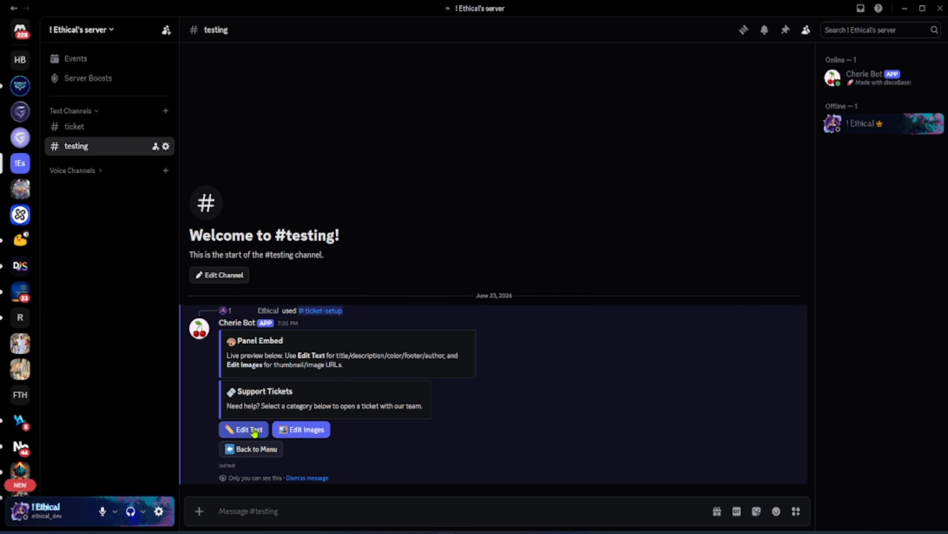
pyautogui.click(249, 430)
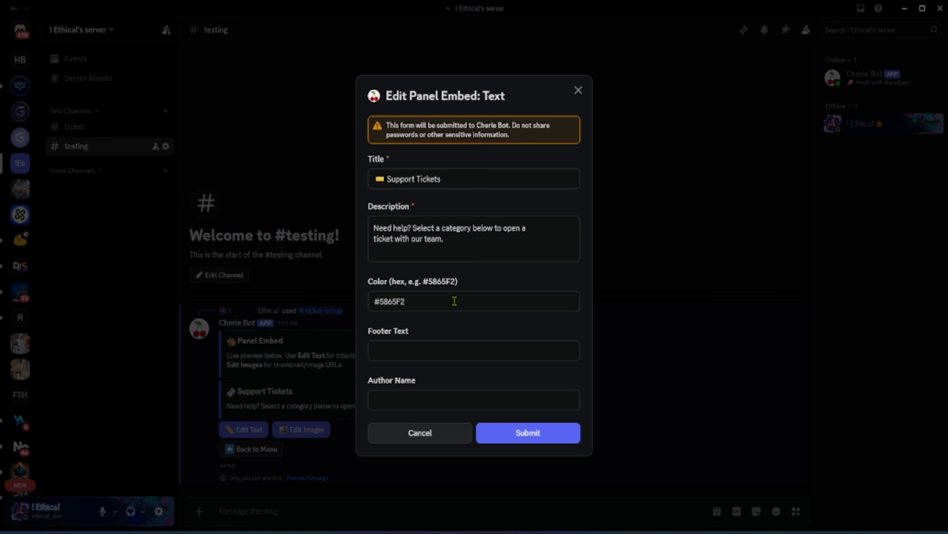
pyautogui.click(420, 432)
pyautogui.click(303, 430)
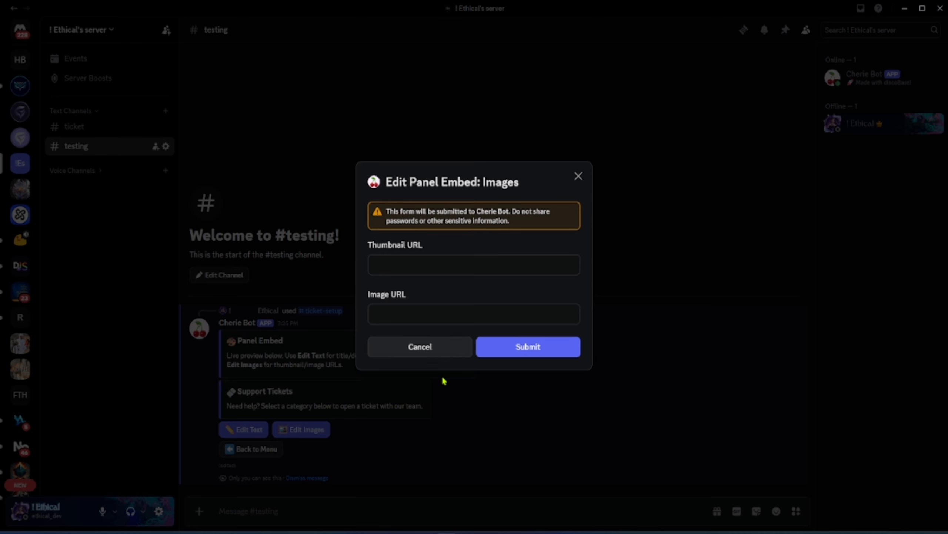
pyautogui.click(420, 347)
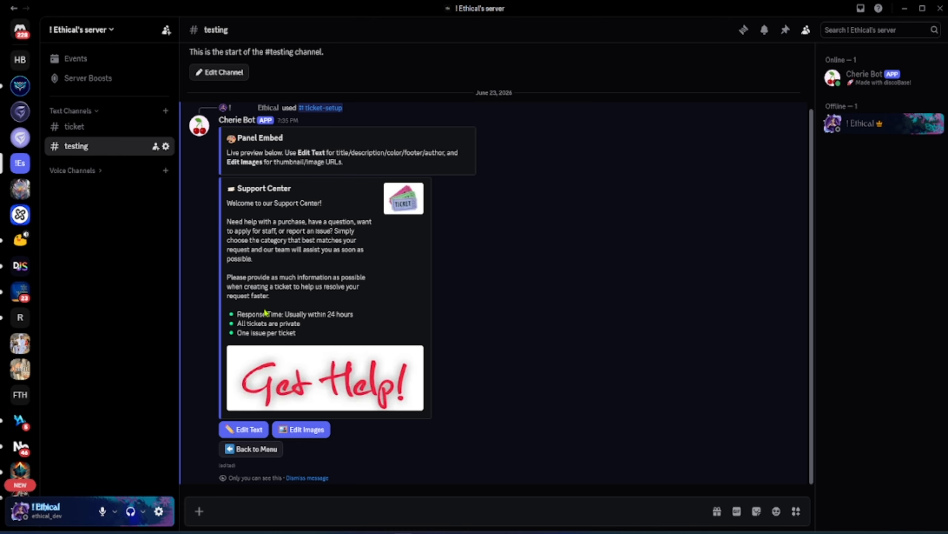
# Return to the dashboard menu and open the Categories section
pyautogui.click(229, 448)
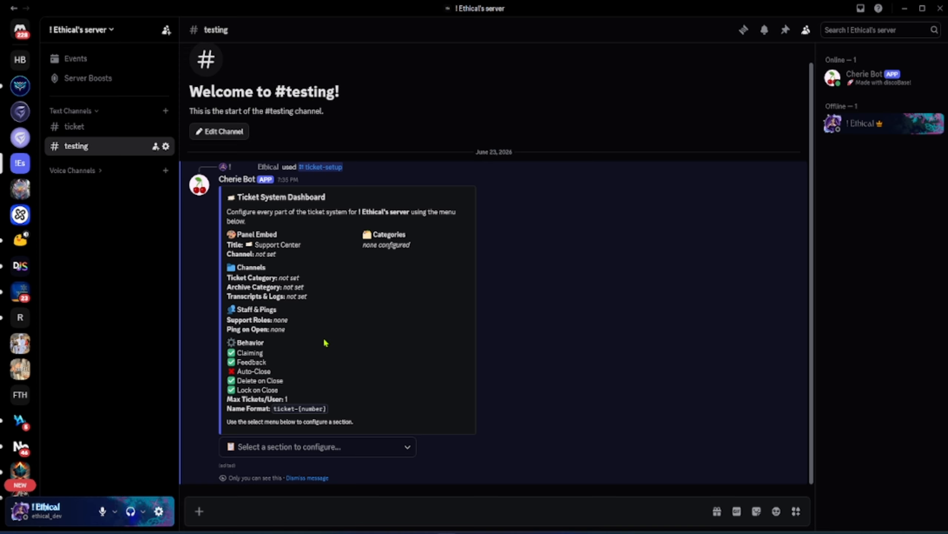
pyautogui.click(290, 452)
pyautogui.click(276, 347)
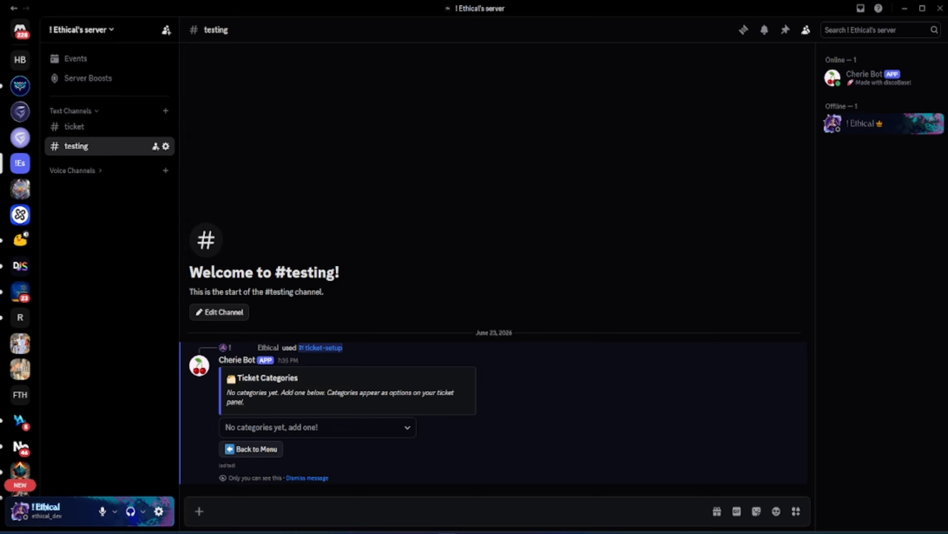
# Start adding a new ticket category labelled Bug Reports
pyautogui.click(307, 429)
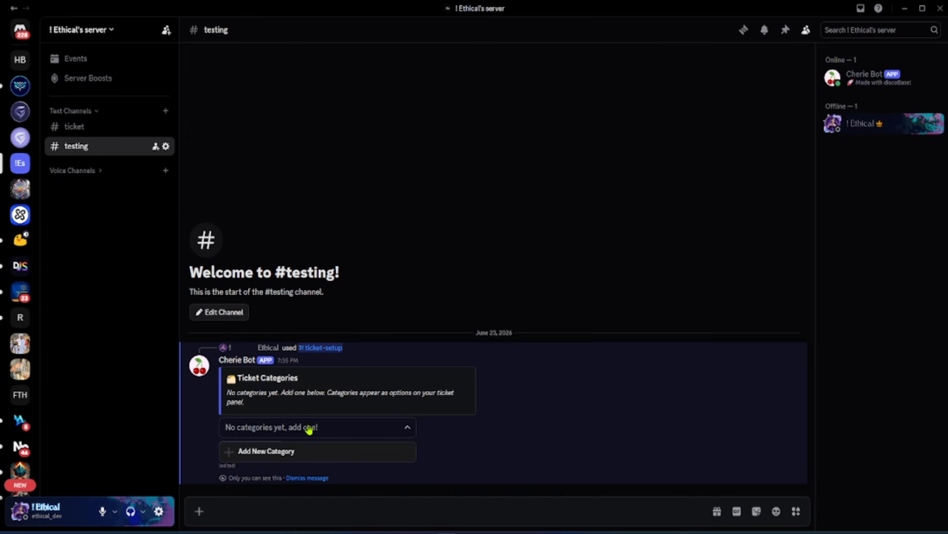
pyautogui.click(267, 453)
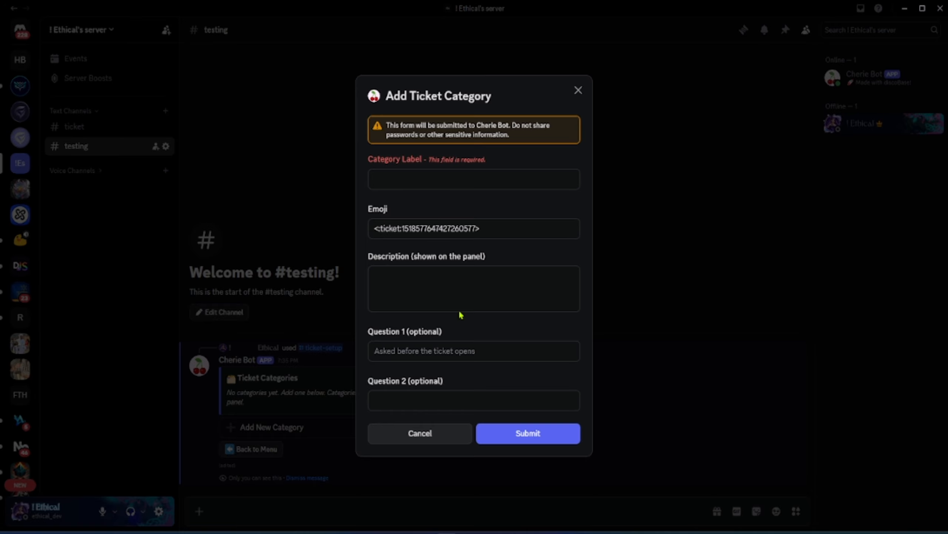
pyautogui.click(419, 180)
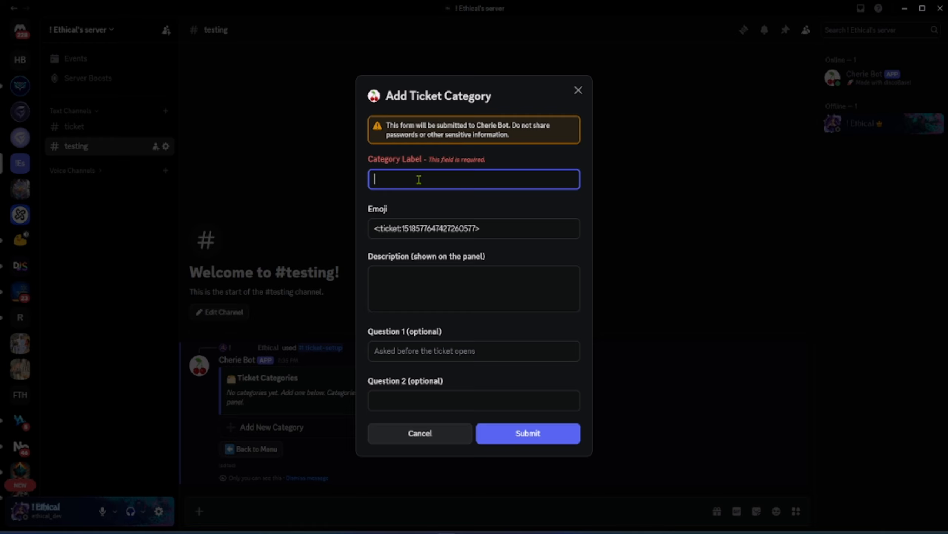
pyautogui.write('B')
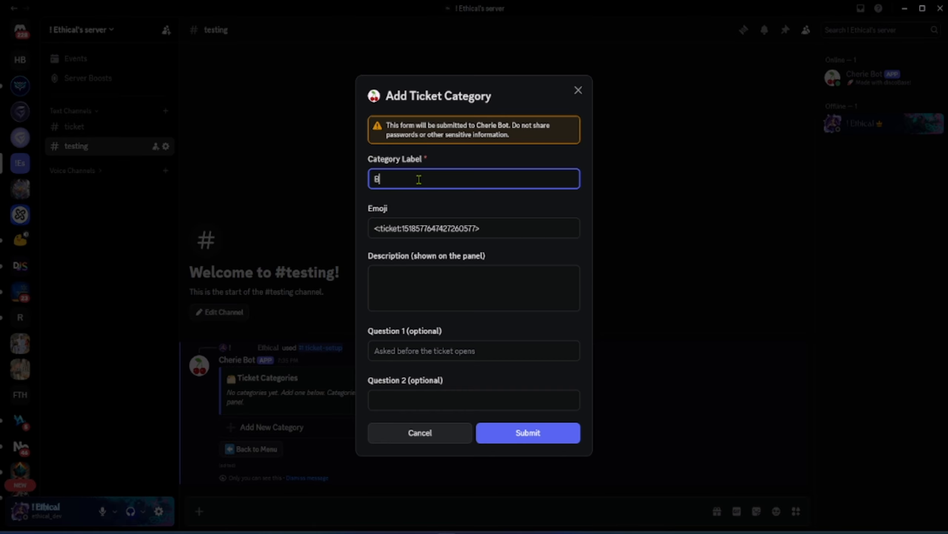
pyautogui.write('ug reports')
pyautogui.press('Tab')
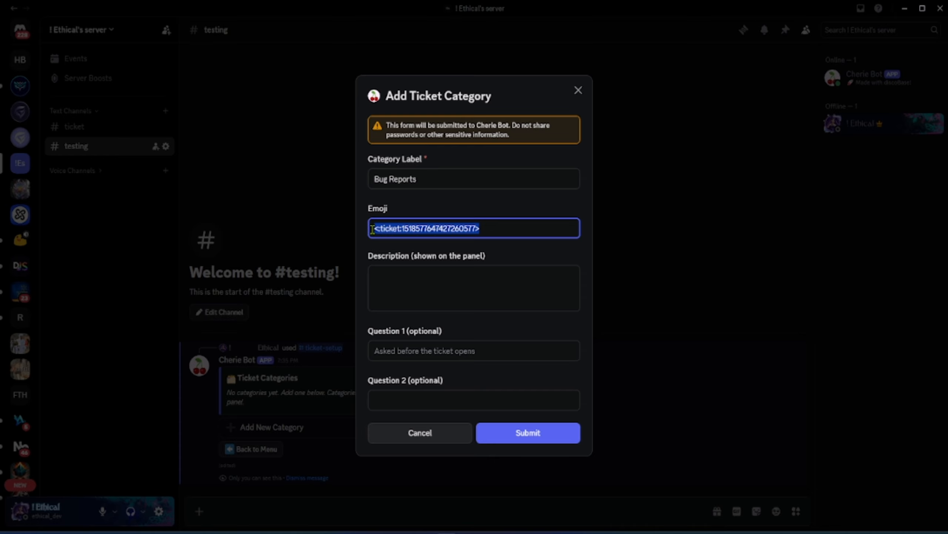
# Set the Bug Reports emoji to the warning sign and Question 1 to 'Explain it', then submit the category
pyautogui.press('super+period')
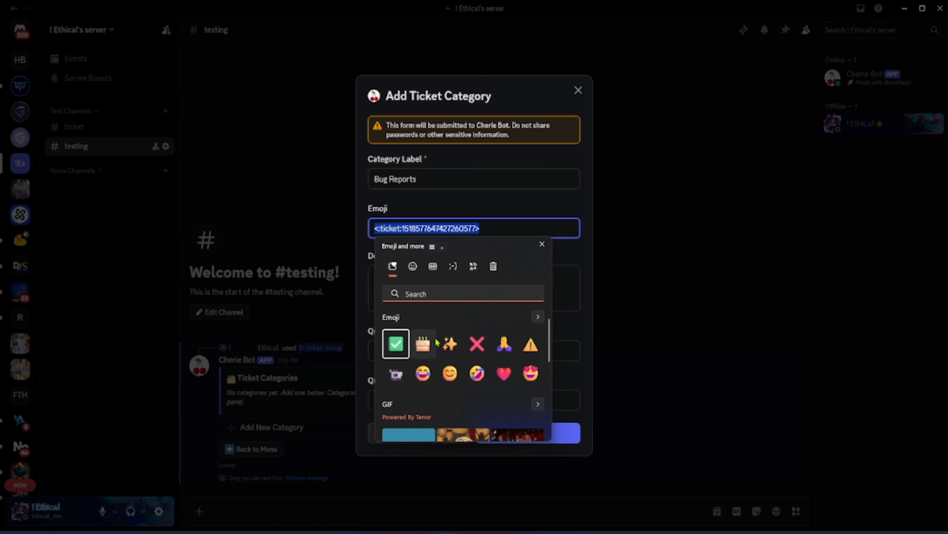
pyautogui.click(531, 343)
pyautogui.click(401, 282)
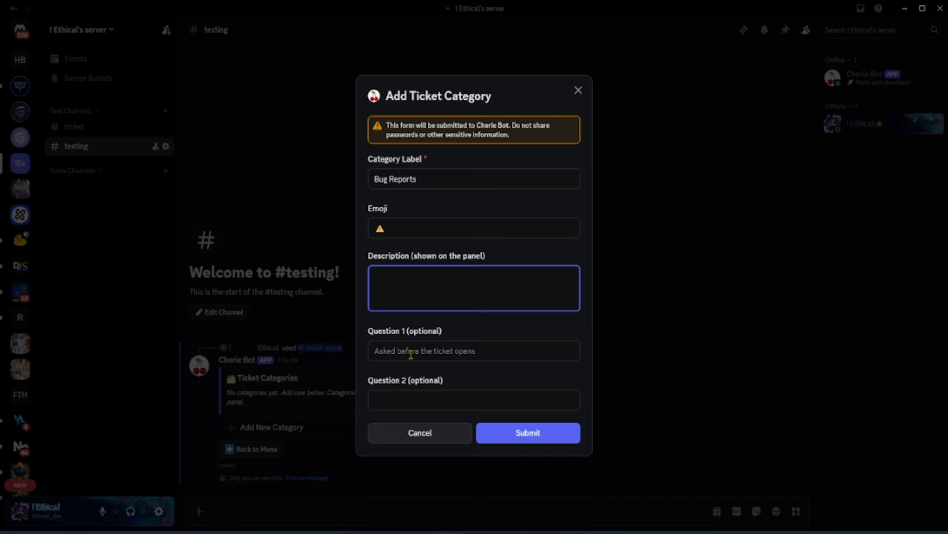
pyautogui.click(393, 352)
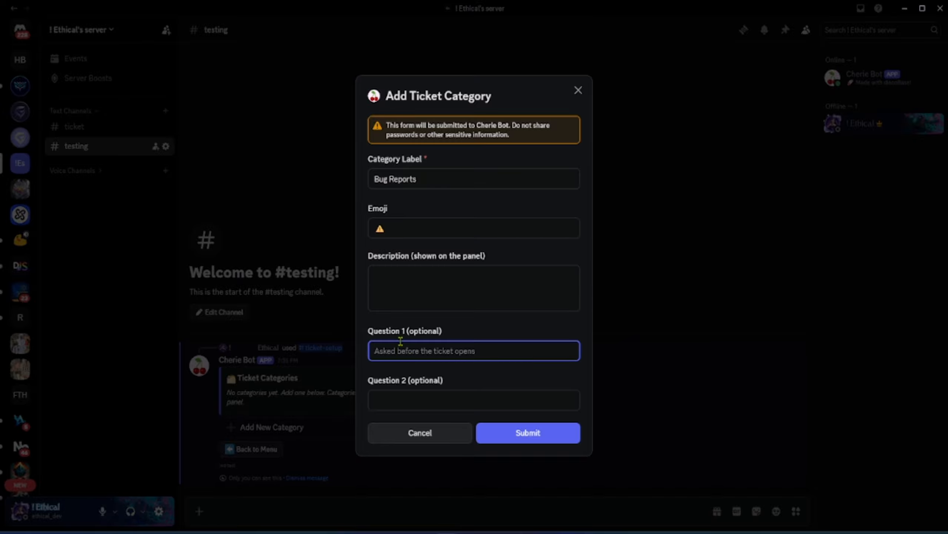
pyautogui.write('Explain it')
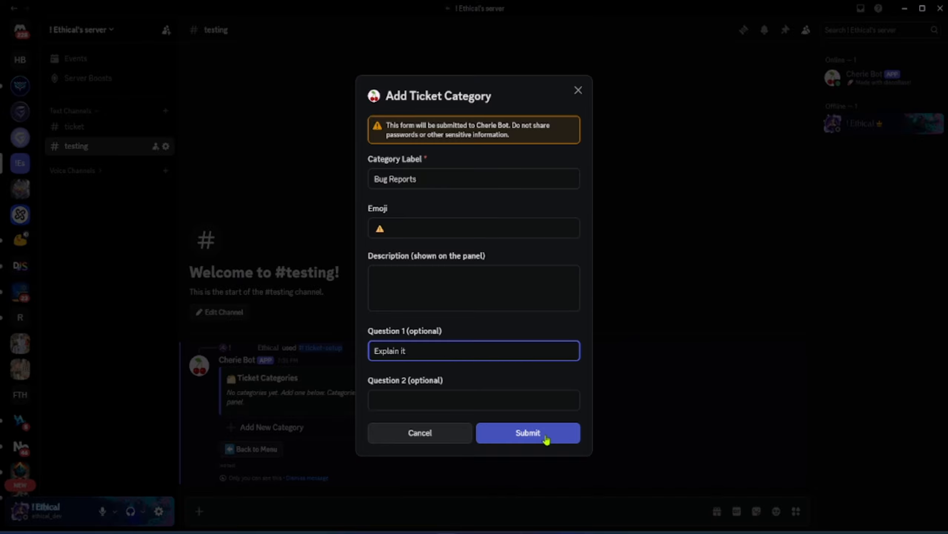
pyautogui.click(546, 438)
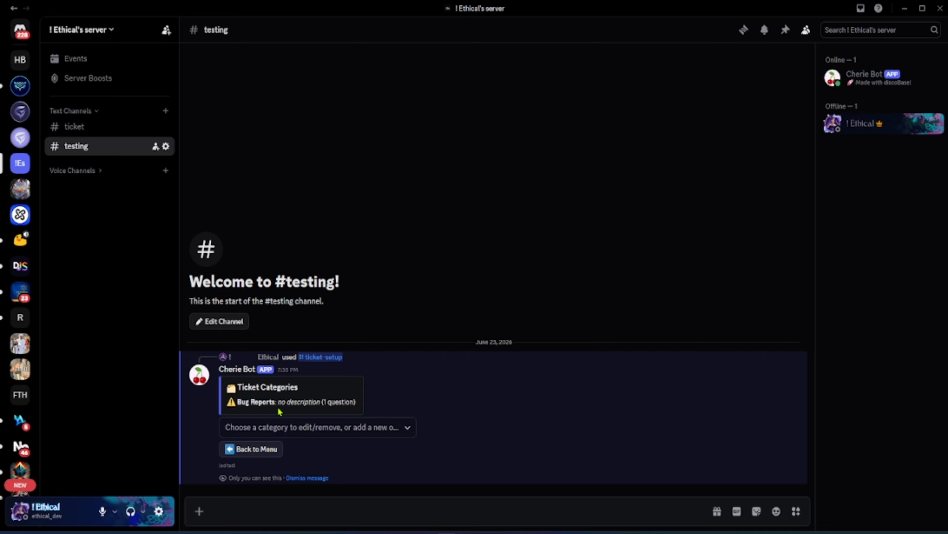
# Add a Become a Staff category with the folded-hands emoji and description 'You can become a staff of this server by opening this ticket.'
pyautogui.moveTo(277, 401); pyautogui.dragTo(335, 403)
pyautogui.click(288, 433)
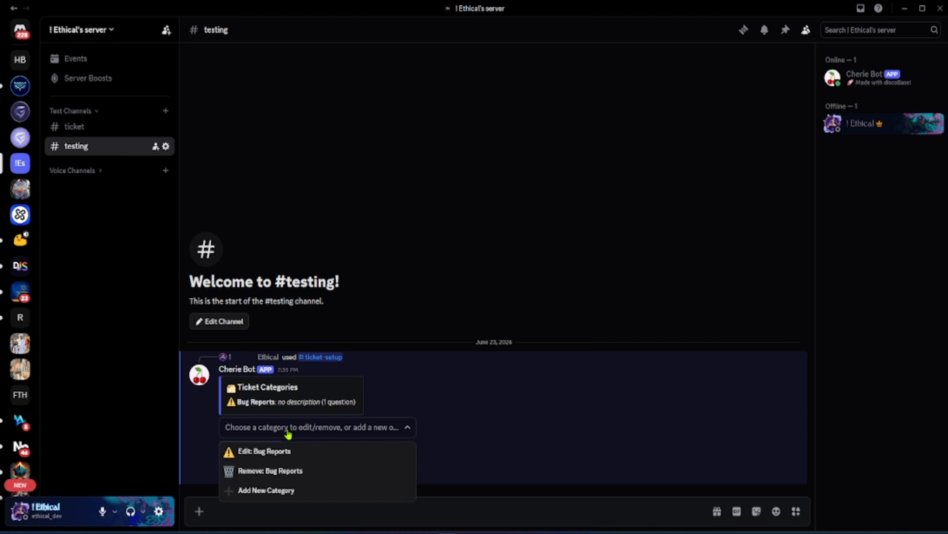
pyautogui.click(264, 490)
pyautogui.write('Become a Staff')
pyautogui.press('Tab')
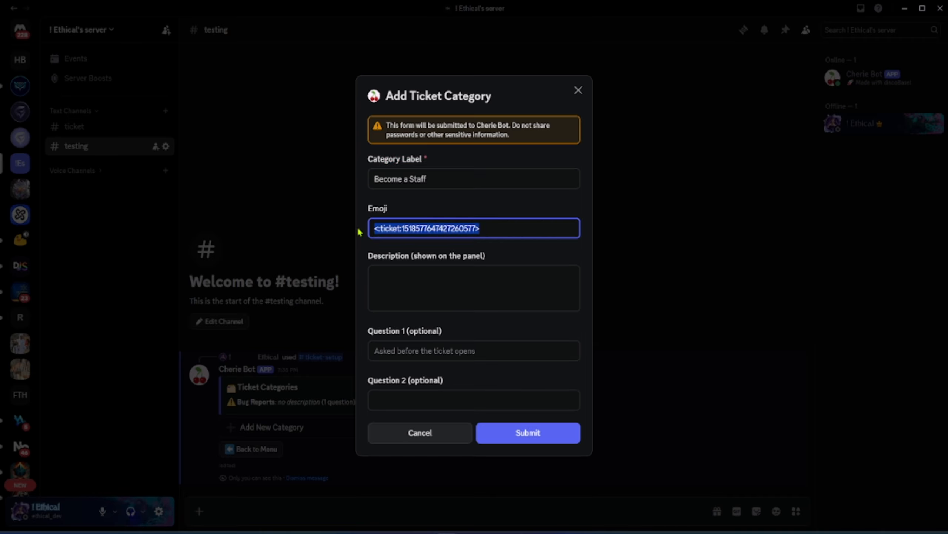
pyautogui.click(477, 344)
pyautogui.click(420, 279)
pyautogui.write('You can become a staff of this server')
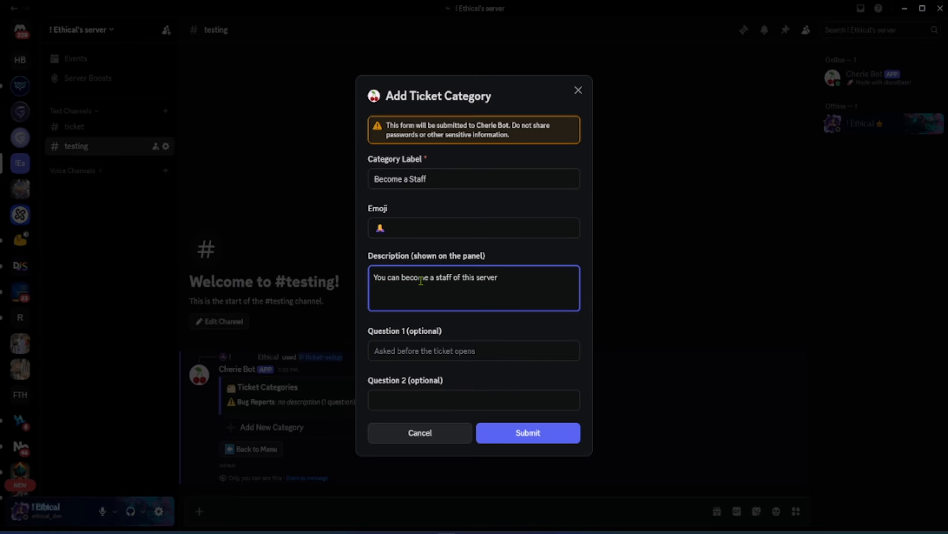
pyautogui.write(' by opening this ticket.')
pyautogui.click(519, 433)
# Add a Server Support category with the red heart emoji and description 'You can get general support by opening this ticket.'
pyautogui.click(290, 424)
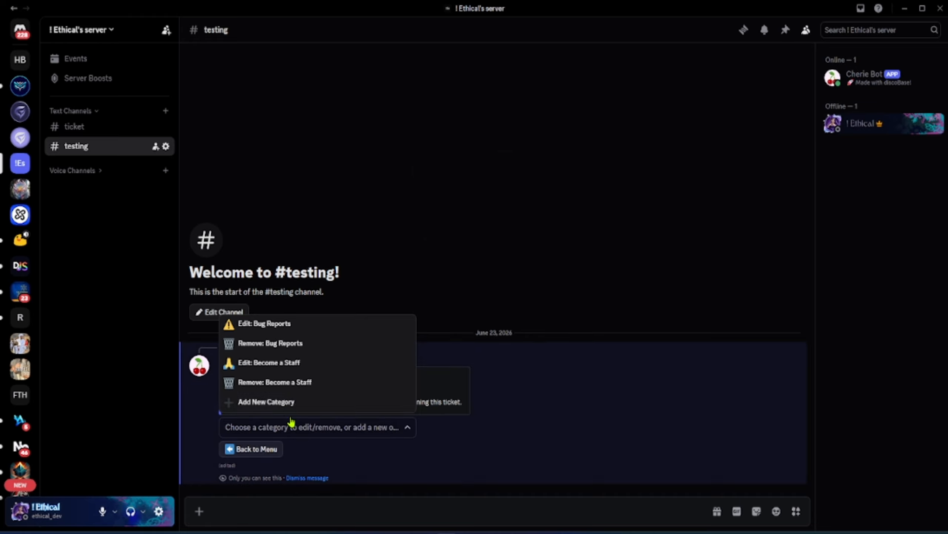
pyautogui.click(266, 400)
pyautogui.click(448, 178)
pyautogui.write('Server Support')
pyautogui.press('Tab')
pyautogui.press('super+period')
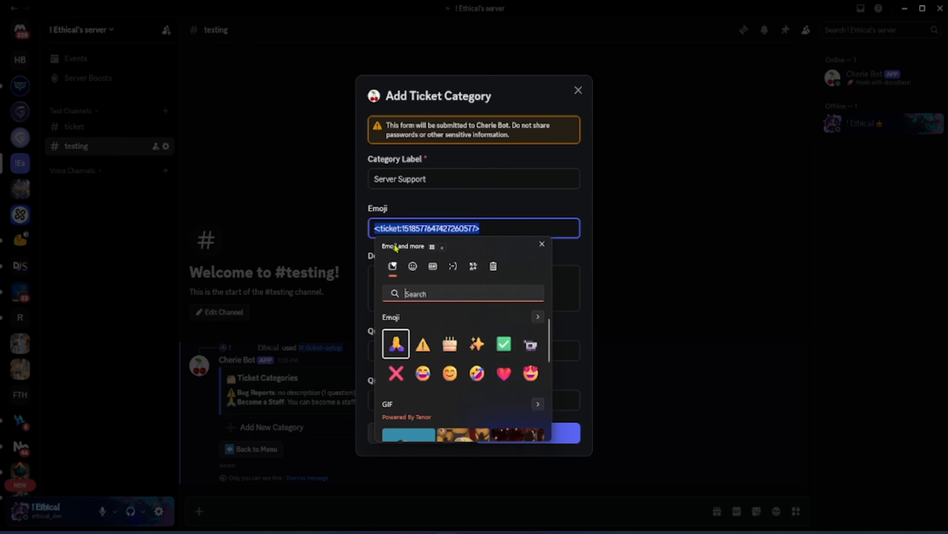
pyautogui.click(504, 369)
pyautogui.click(432, 283)
pyautogui.write('You can get general support by opening this ticket.')
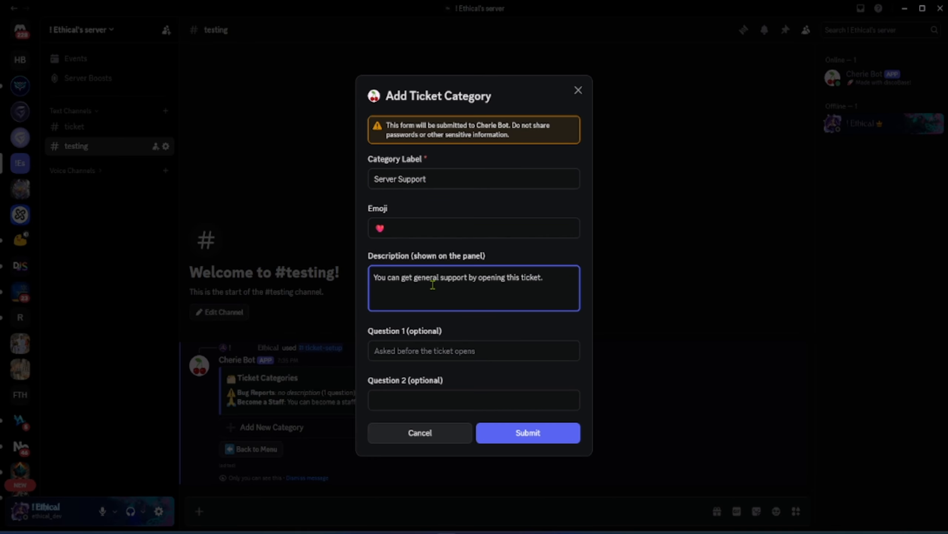
pyautogui.click(523, 433)
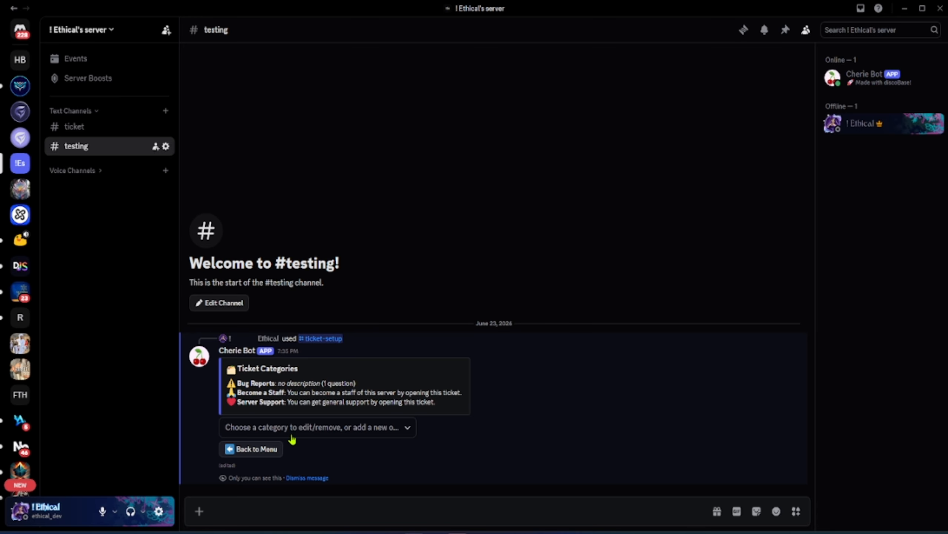
# Return from the categories list to the ticket dashboard menu
pyautogui.click(342, 422)
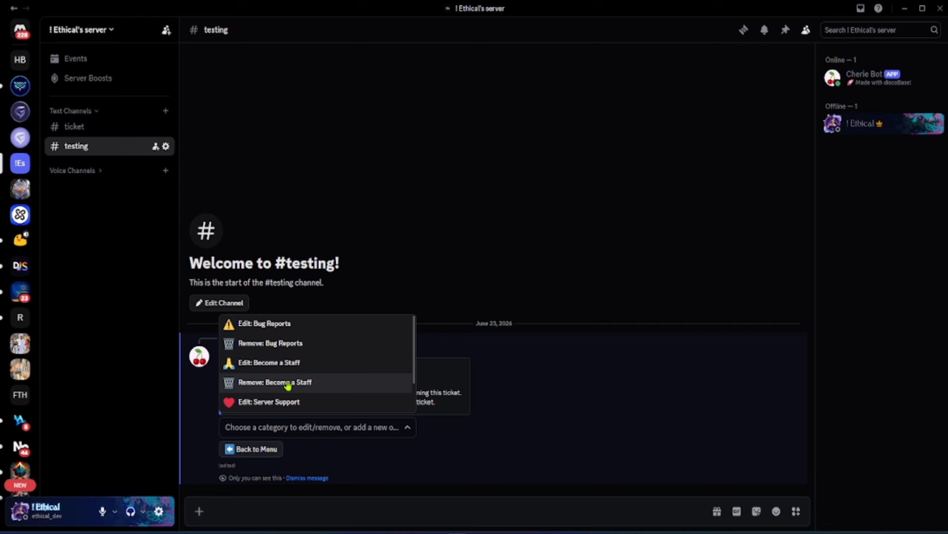
pyautogui.click(262, 447)
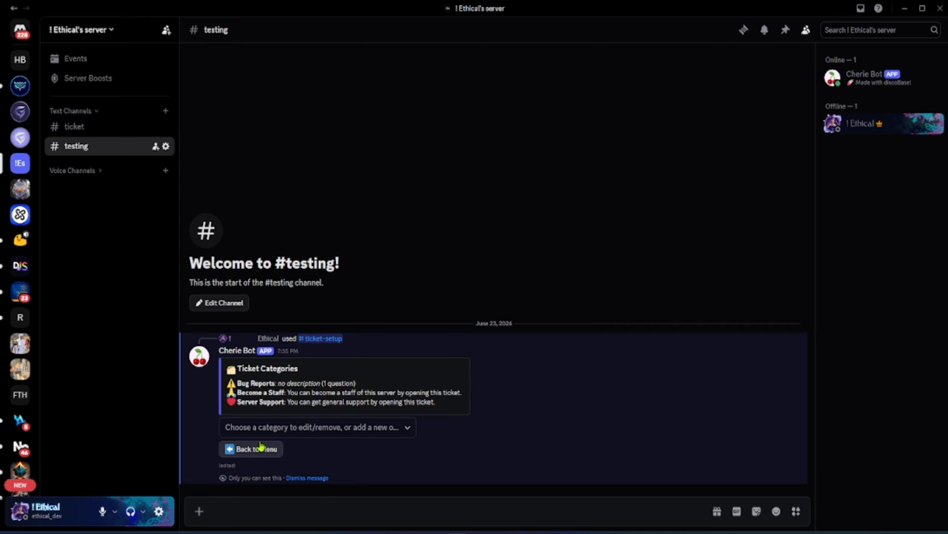
pyautogui.click(261, 448)
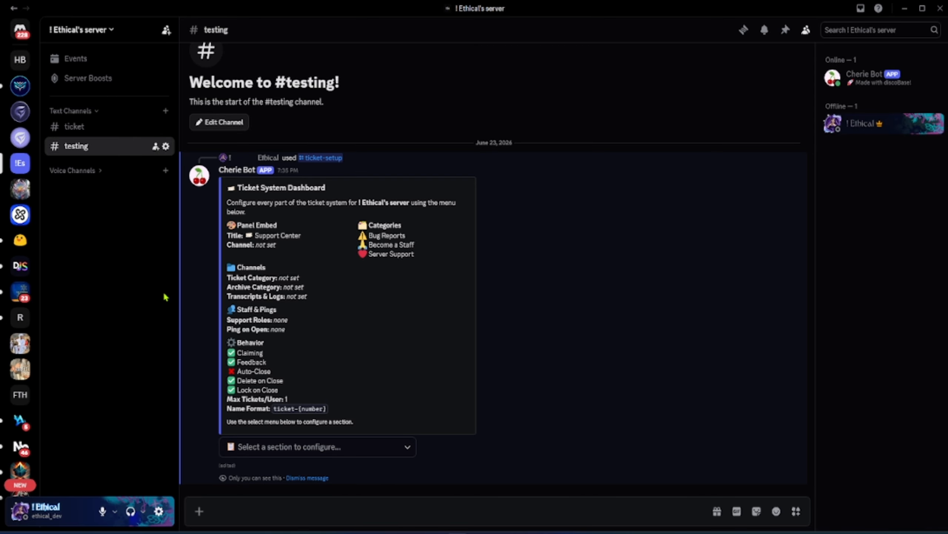
# Create two server categories named Ticket category and Archive Category
pyautogui.rightClick(109, 38)
pyautogui.click(149, 256)
pyautogui.write('Ticket category')
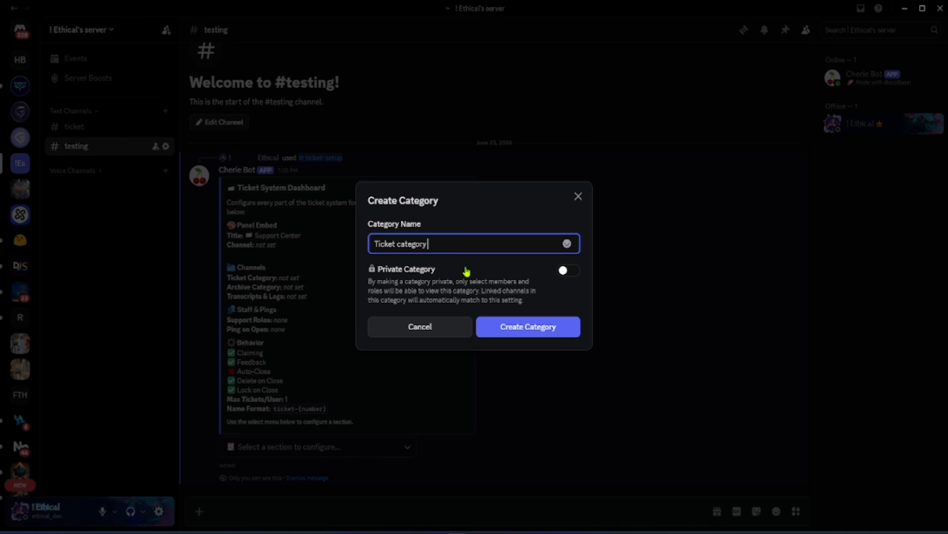
pyautogui.click(545, 327)
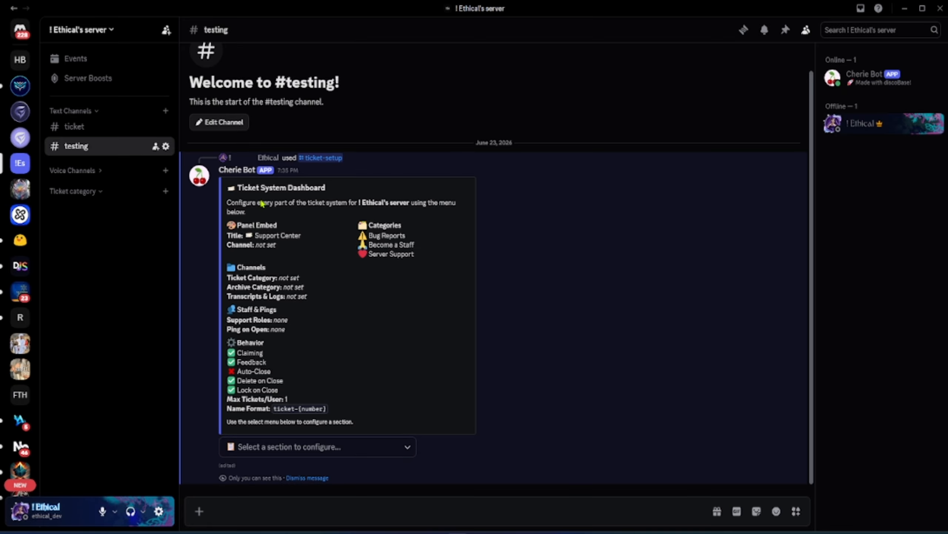
pyautogui.click(100, 35)
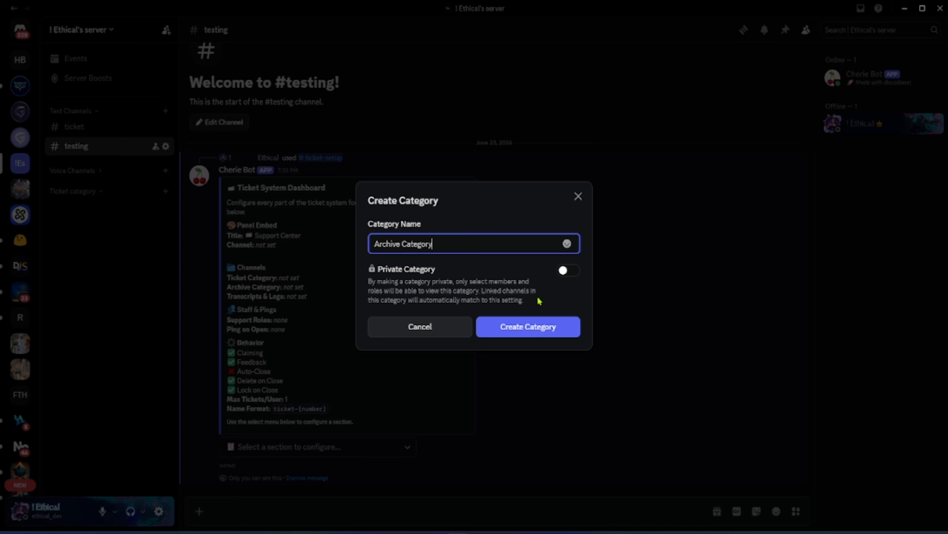
pyautogui.click(524, 327)
# Create a text channel named transcripts under Text Channels
pyautogui.click(165, 111)
pyautogui.write('tr')
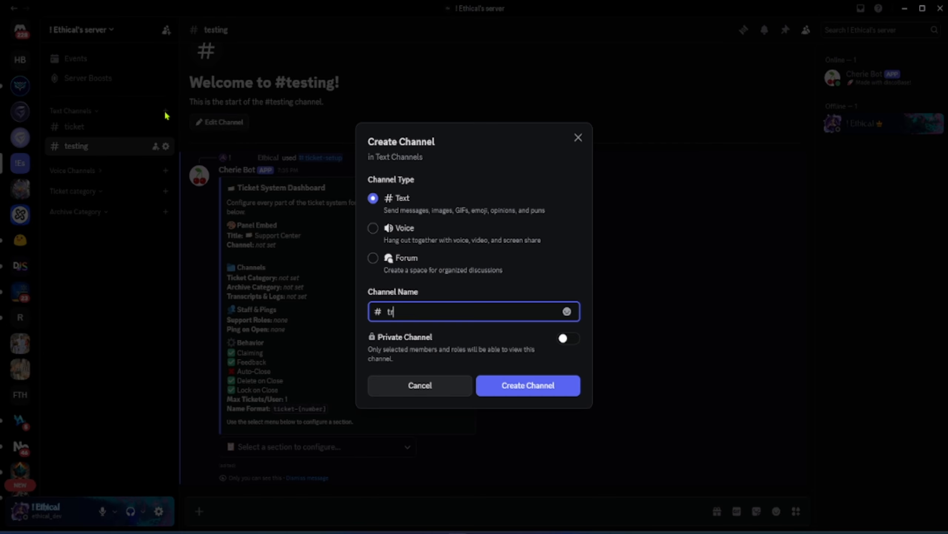
pyautogui.write('anscripts')
pyautogui.press('Return')
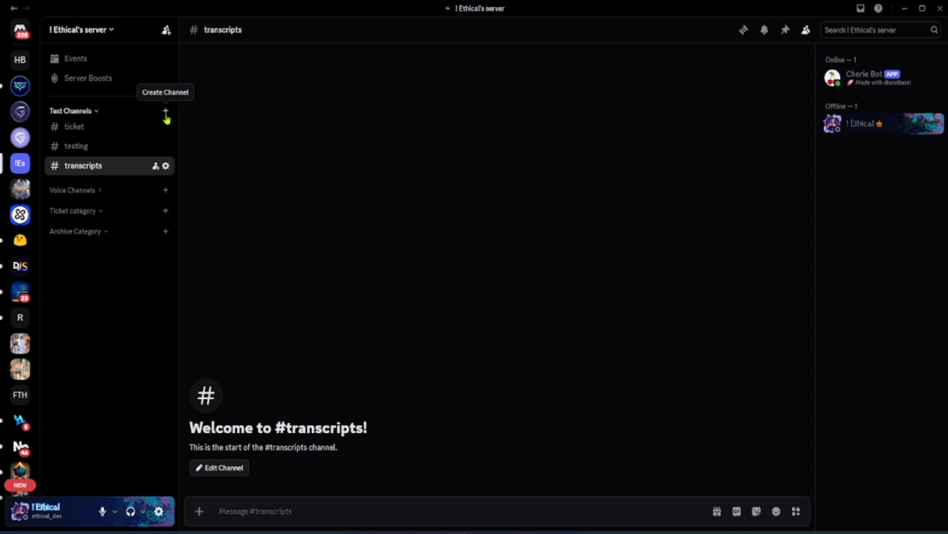
# Create a text channel named feedback under Text Channels
pyautogui.click(166, 116)
pyautogui.write('feedback')
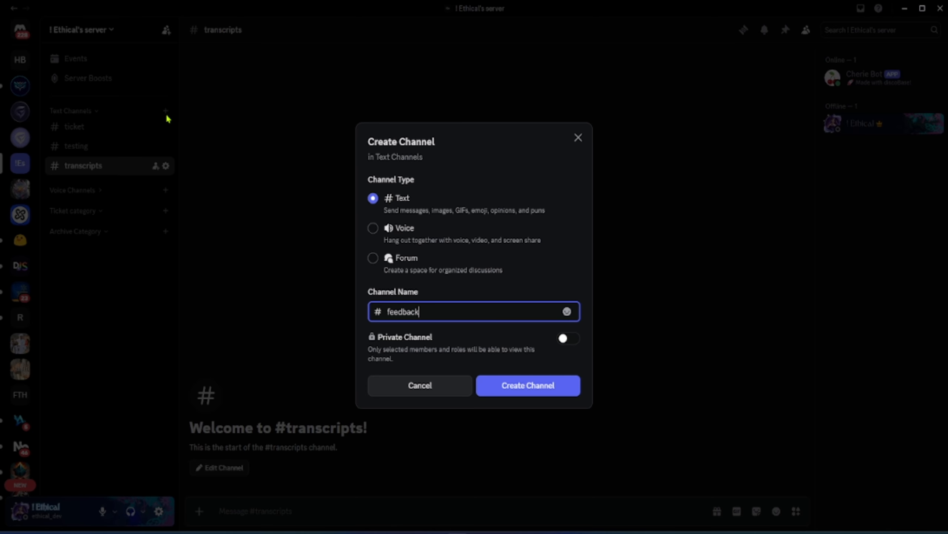
pyautogui.press('Return')
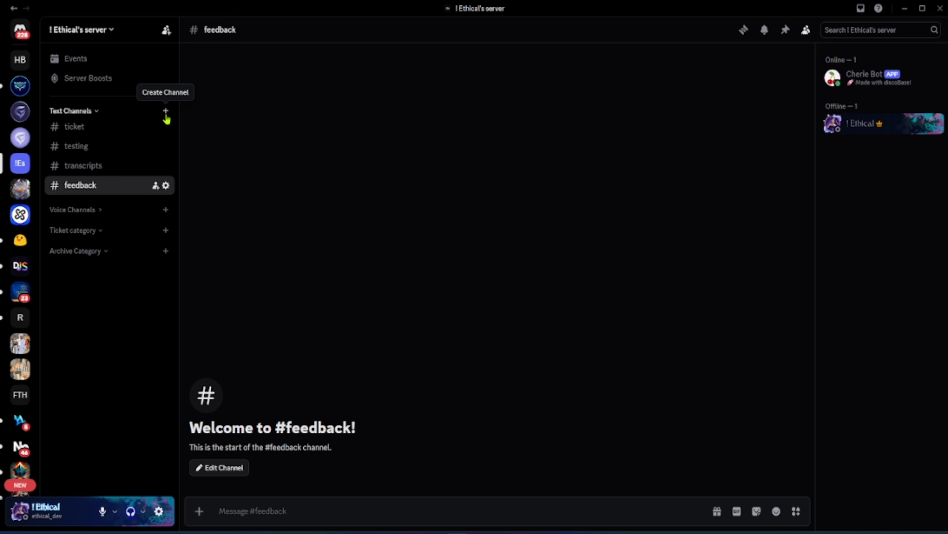
# In the testing channel's dashboard Channels section, set the panel channel to ticket, categories to Ticket category and Archive Category, and logs to transcripts
pyautogui.click(89, 145)
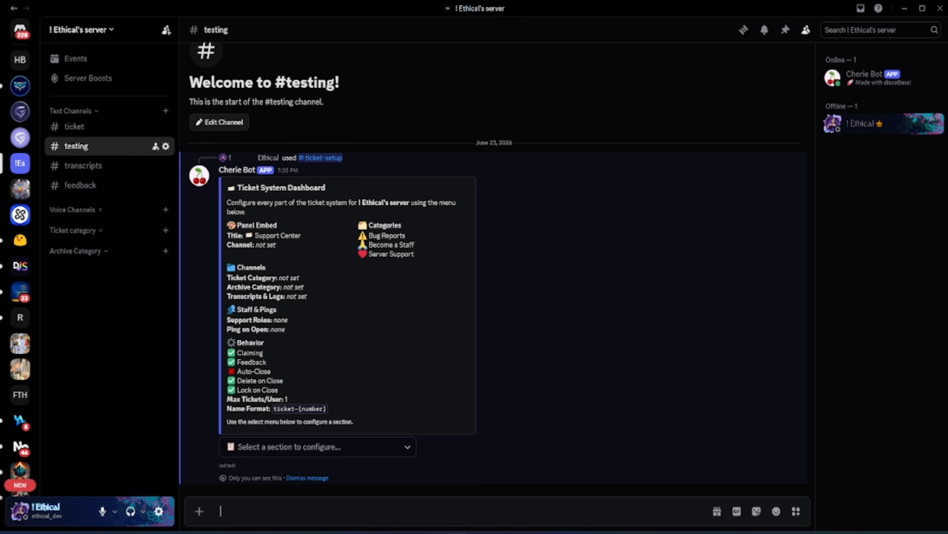
pyautogui.click(315, 448)
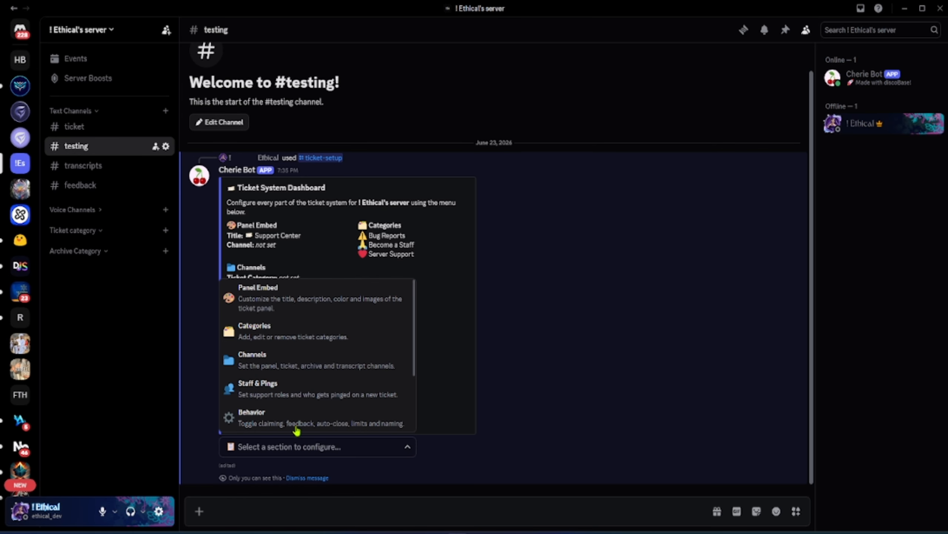
pyautogui.click(283, 372)
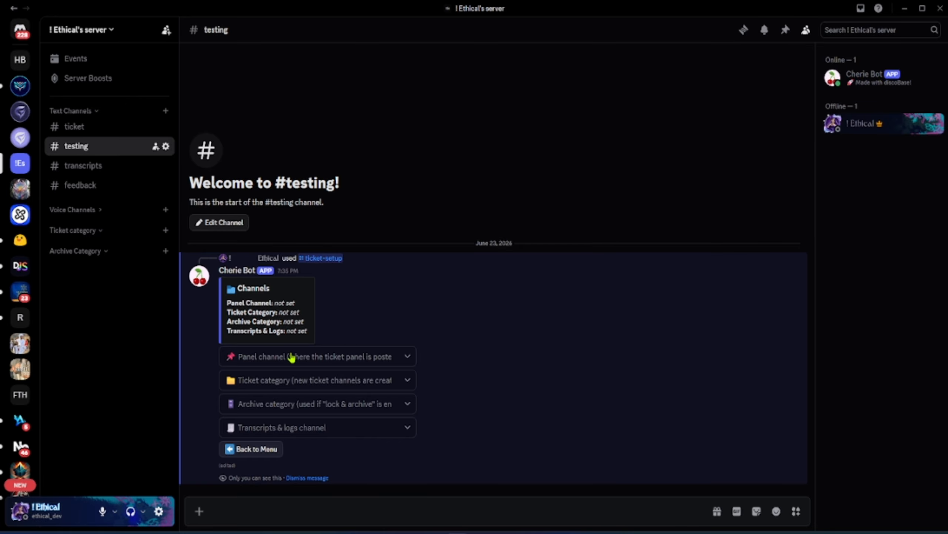
pyautogui.click(292, 357)
pyautogui.click(291, 379)
pyautogui.click(287, 380)
pyautogui.click(283, 447)
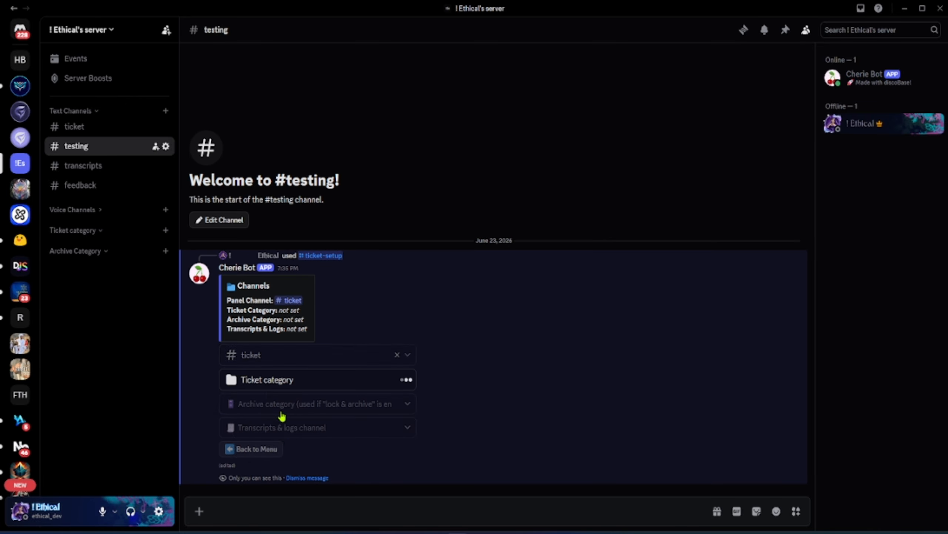
pyautogui.click(281, 404)
pyautogui.click(278, 493)
pyautogui.click(272, 428)
pyautogui.click(260, 379)
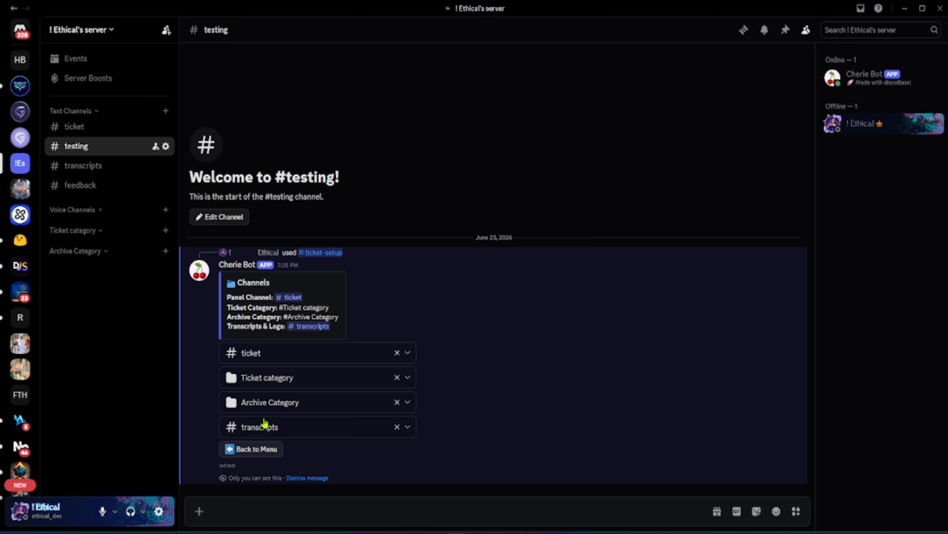
pyautogui.click(261, 452)
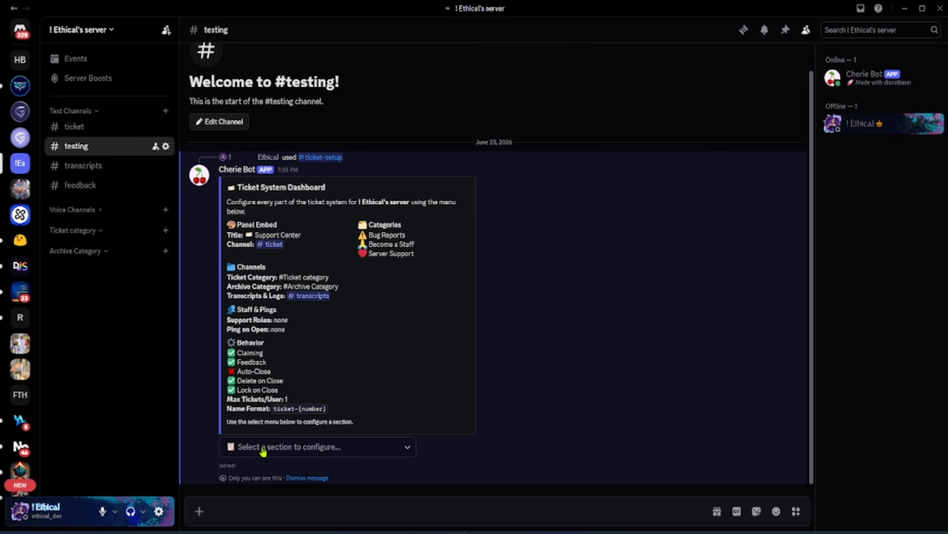
# In the Staff & Pings section, set Server Support as the support staff role
pyautogui.click(316, 447)
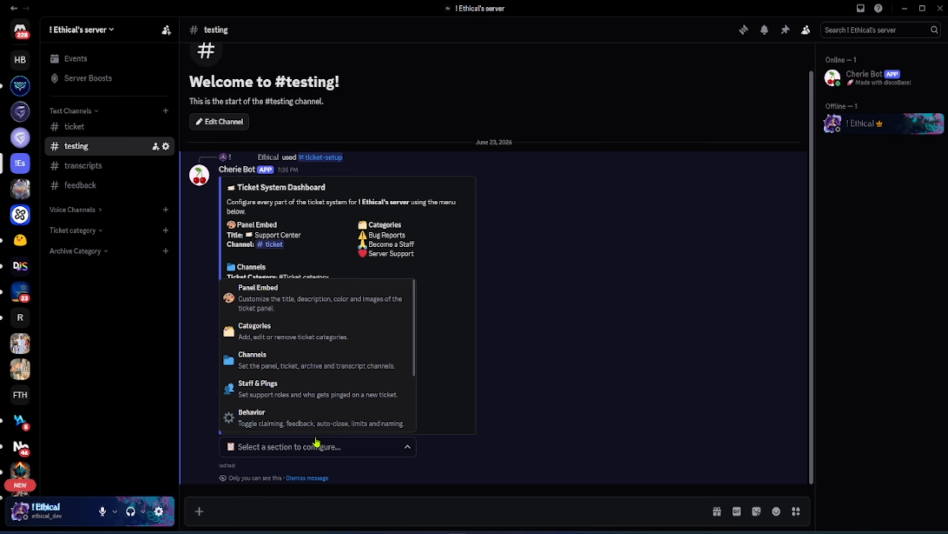
pyautogui.click(295, 388)
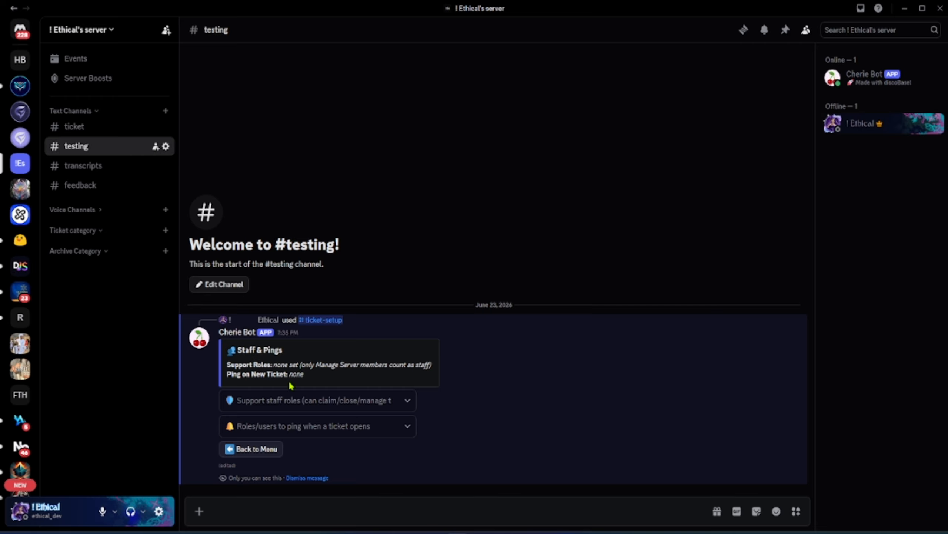
pyautogui.click(288, 401)
pyautogui.click(283, 449)
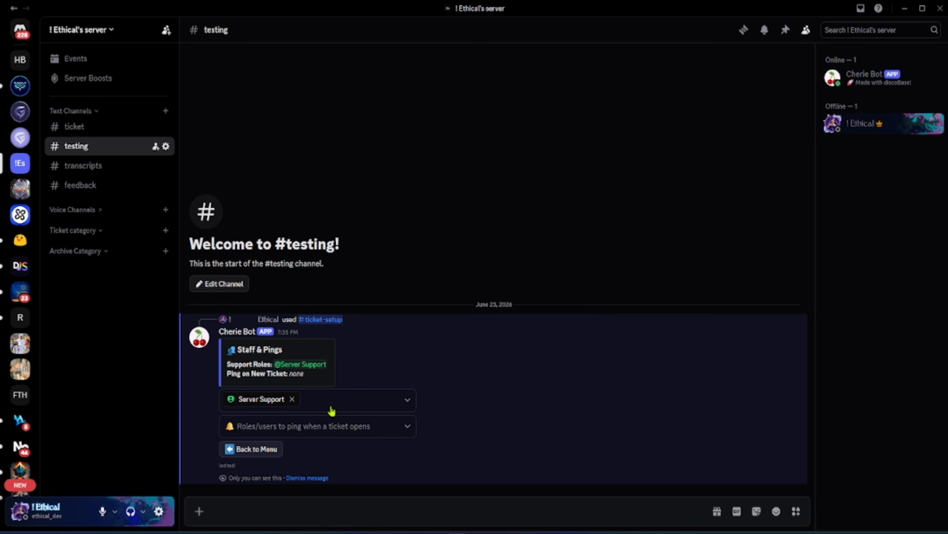
pyautogui.click(305, 428)
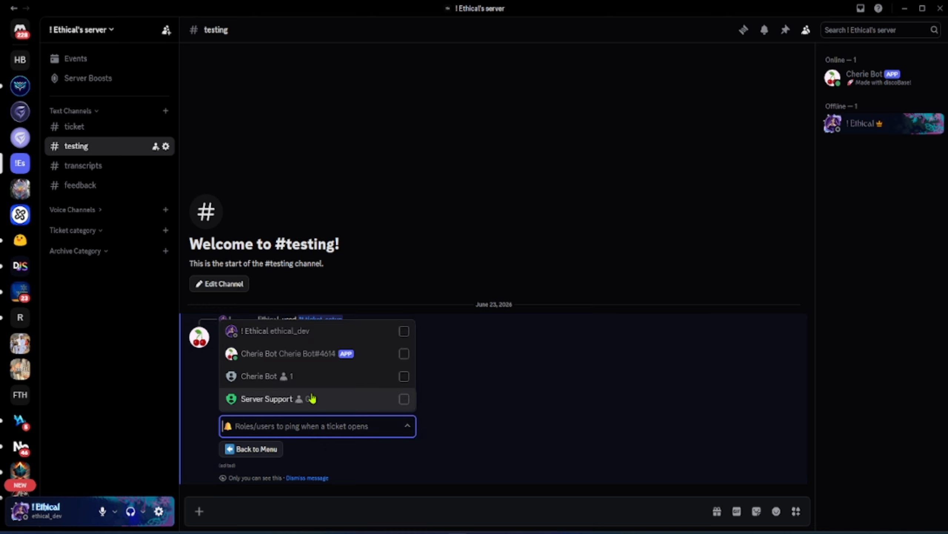
pyautogui.click(328, 426)
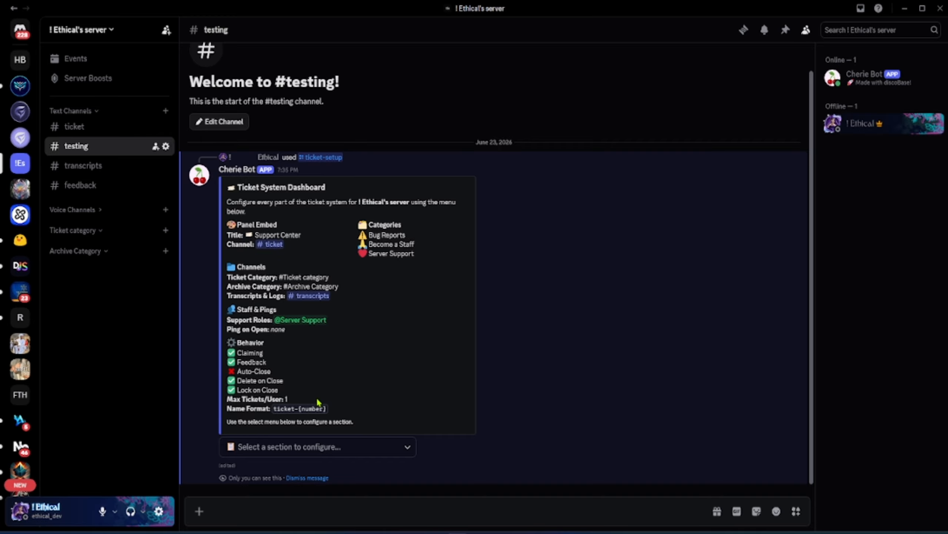
# In the Behavior section, set the feedback channel to feedback and return to the dashboard menu
pyautogui.click(302, 445)
pyautogui.click(251, 412)
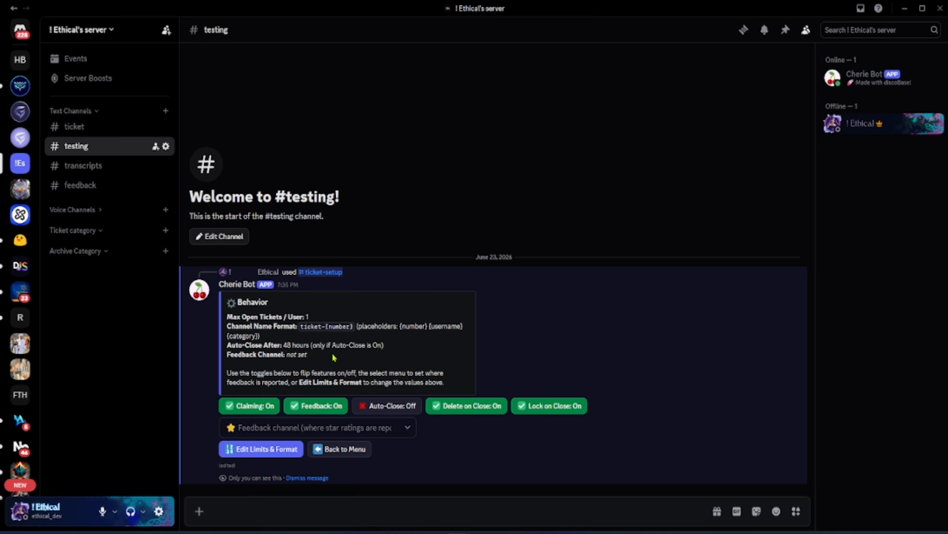
pyautogui.click(327, 405)
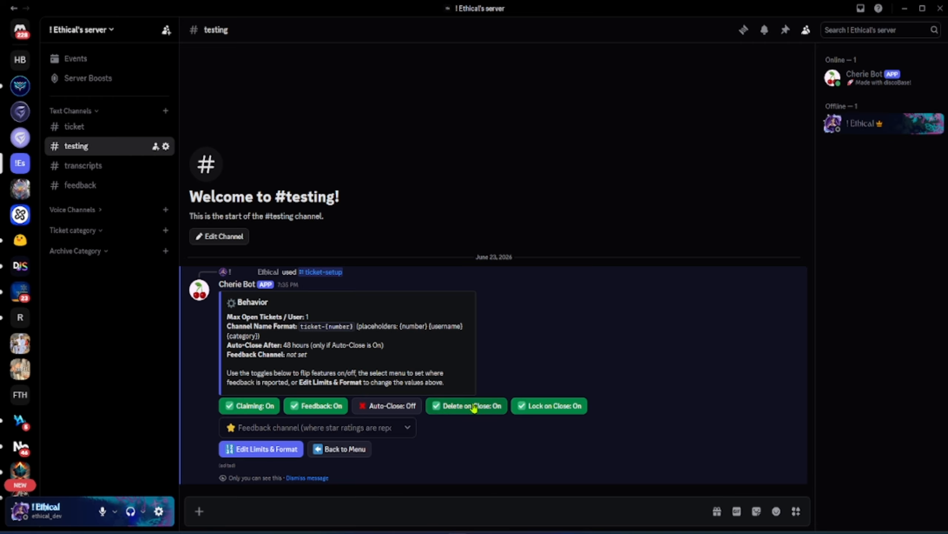
pyautogui.click(262, 448)
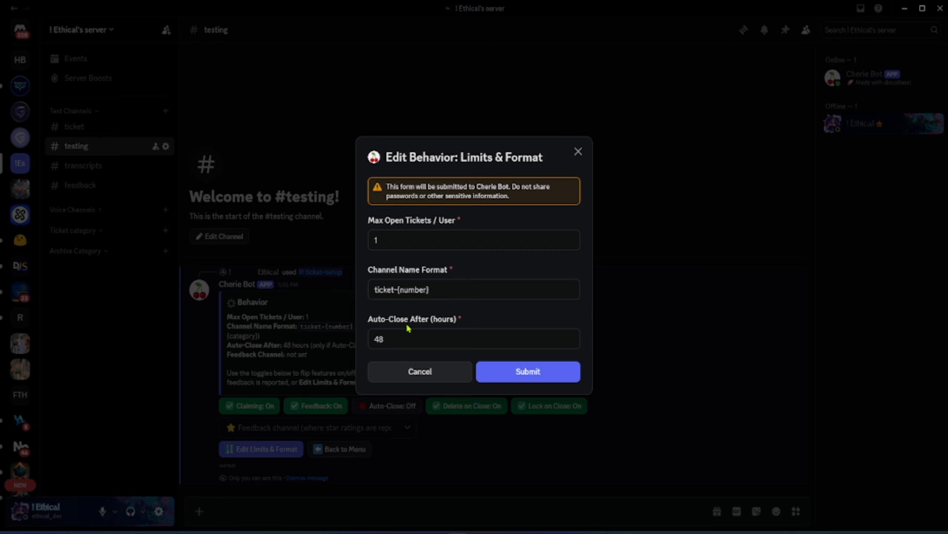
pyautogui.click(324, 366)
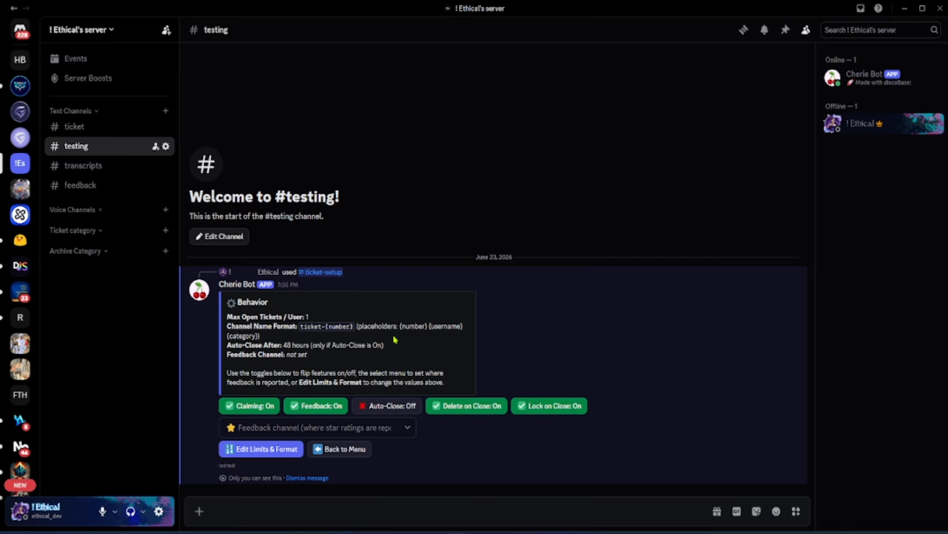
pyautogui.click(303, 427)
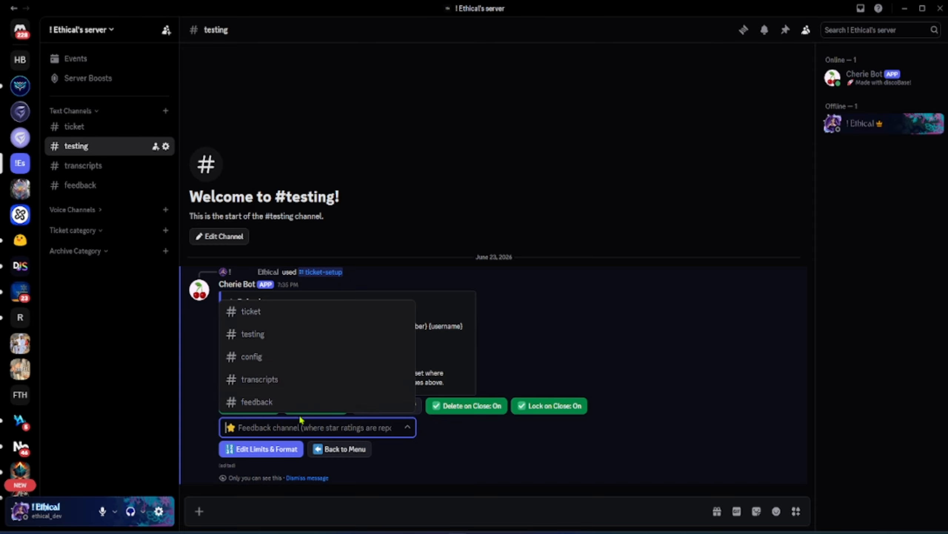
pyautogui.click(284, 402)
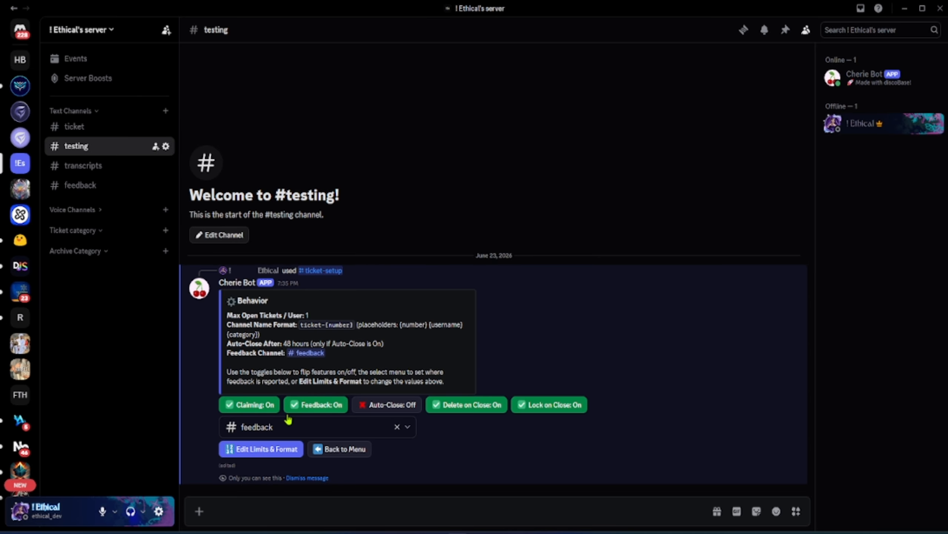
pyautogui.click(336, 448)
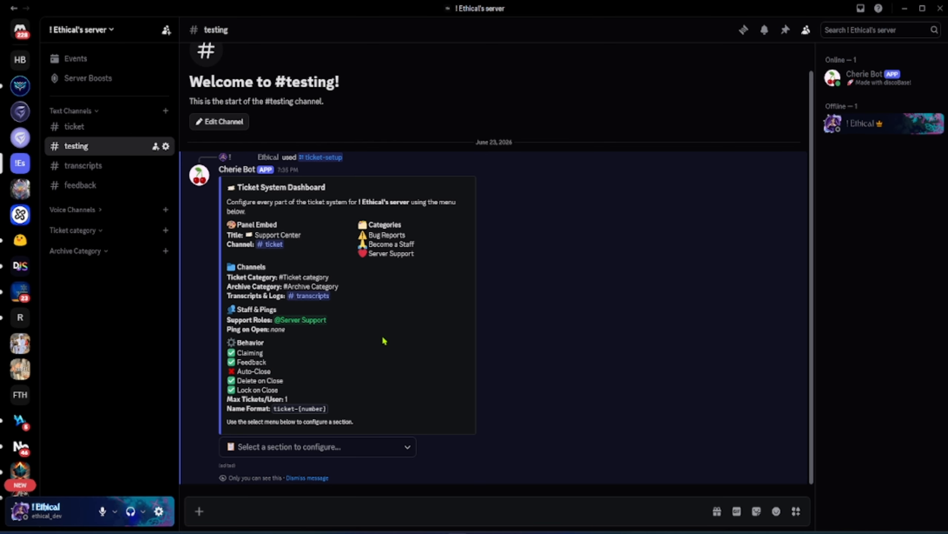
# Send the ticket panel to the ticket channel from the Send / Update Panel section
pyautogui.click(307, 447)
pyautogui.click(303, 395)
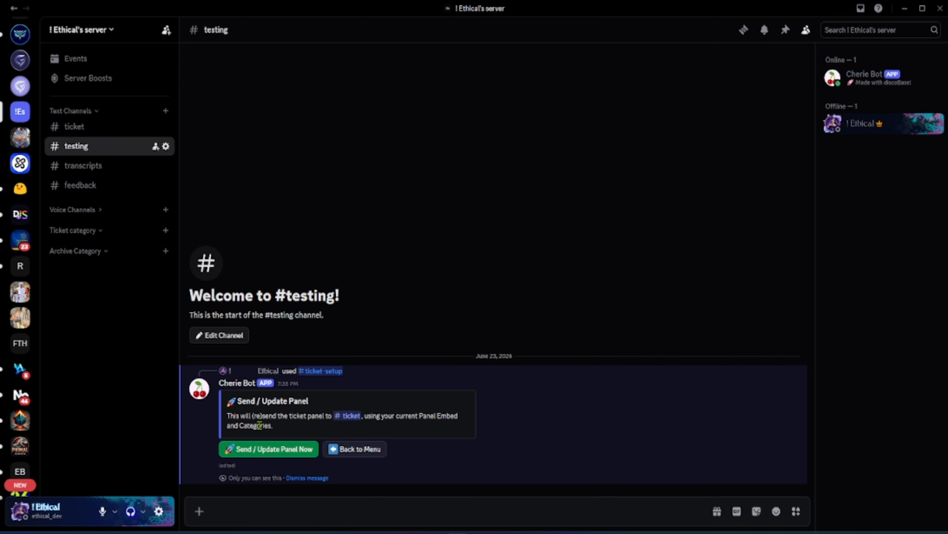
pyautogui.click(273, 456)
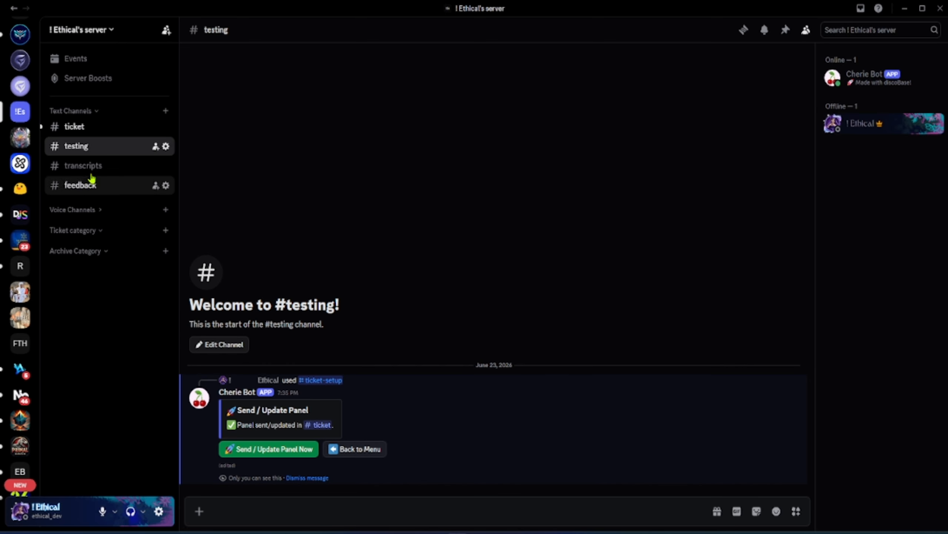
# Open a Bug Reports ticket from the panel in the ticket channel, explaining it as adasdasdasdsadasdasweasdasd
pyautogui.click(91, 130)
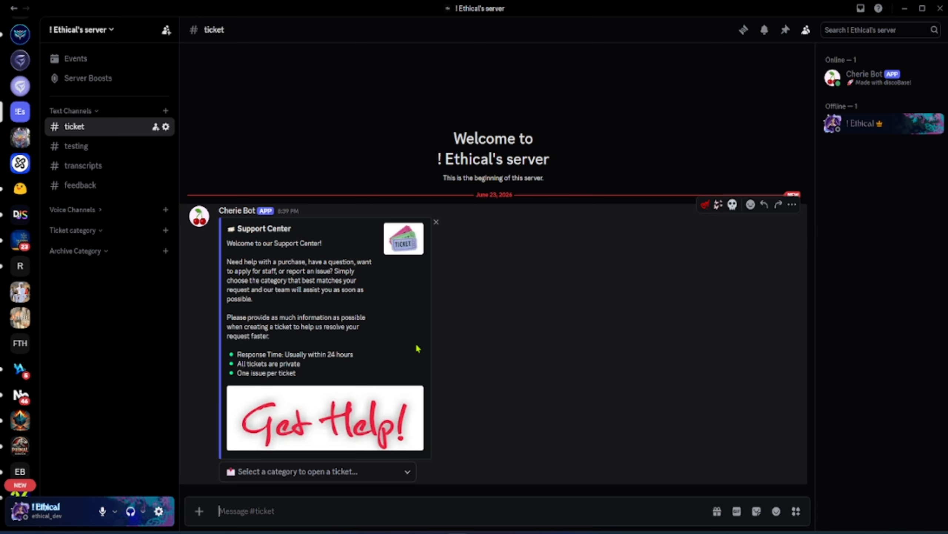
pyautogui.click(318, 474)
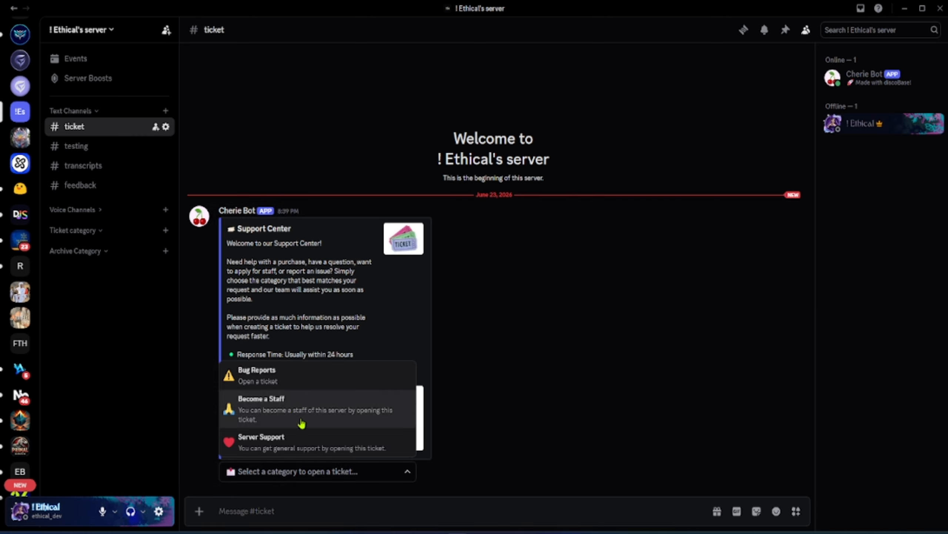
pyautogui.click(347, 329)
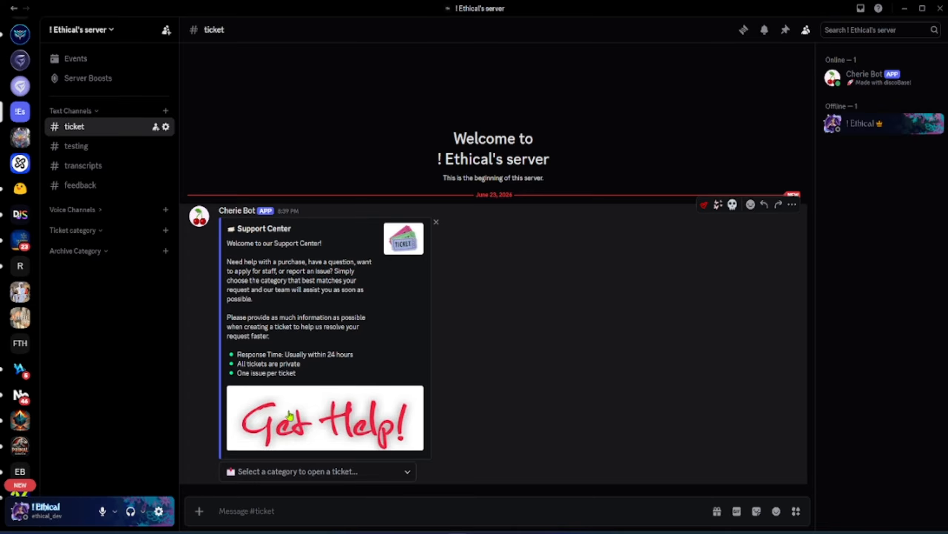
pyautogui.click(258, 470)
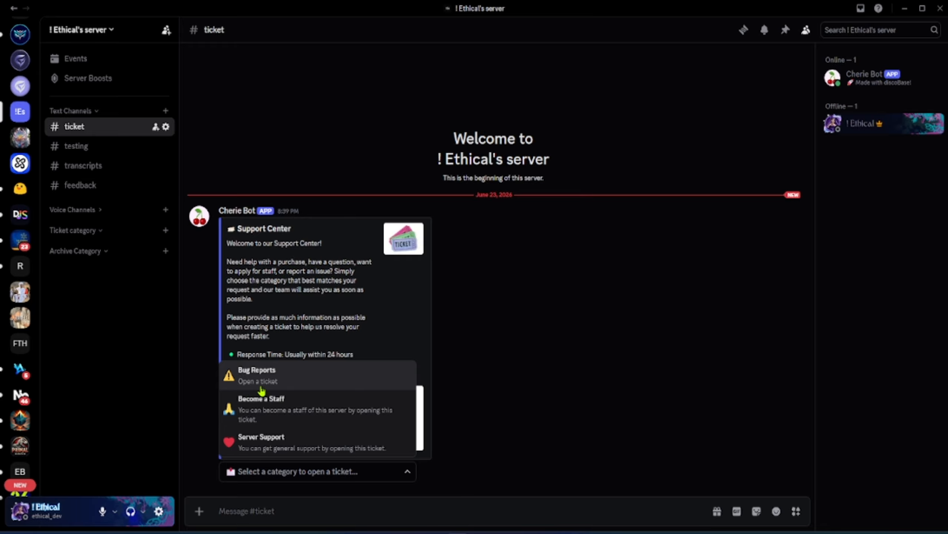
pyautogui.click(259, 389)
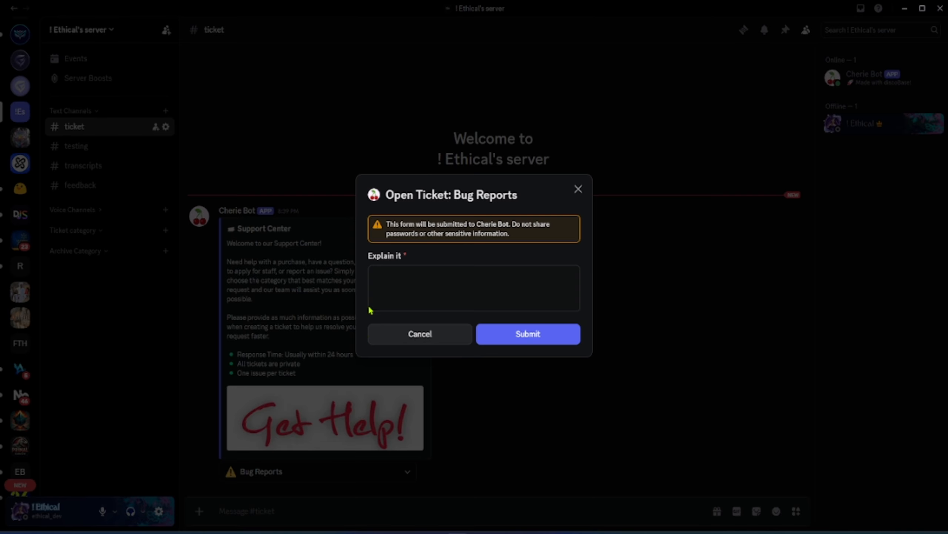
pyautogui.click(431, 288)
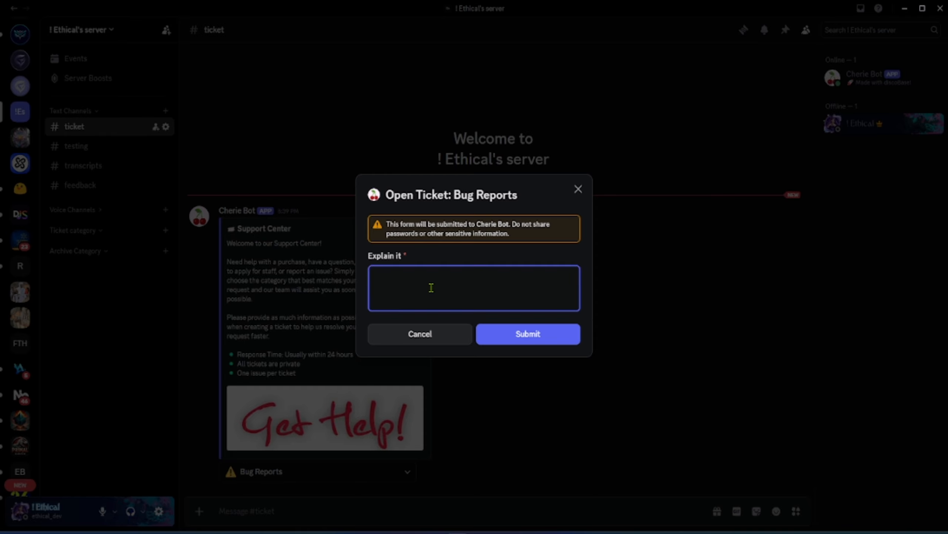
pyautogui.write('adasdasdasdsadasdasweasdasd')
pyautogui.click(501, 342)
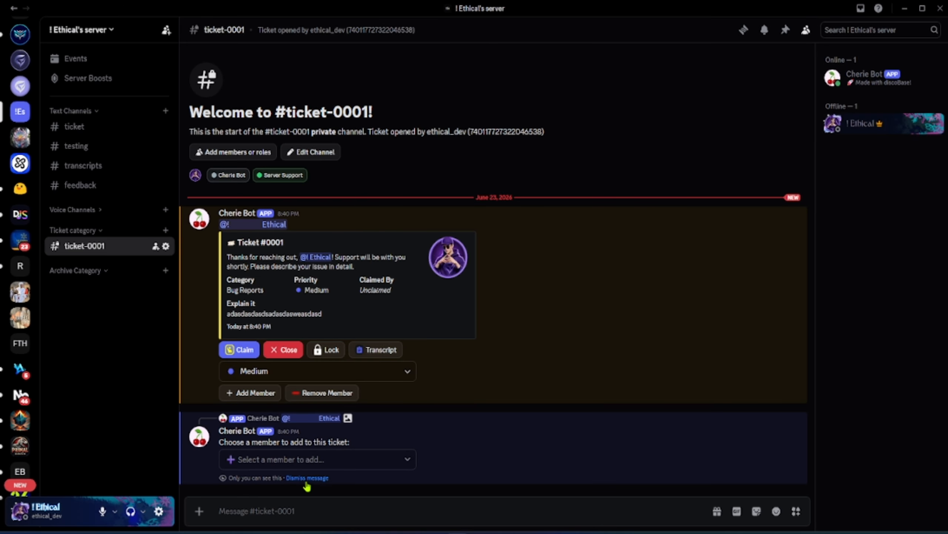
# Close the ticket-0001 ticket and confirm the closing
pyautogui.click(304, 478)
pyautogui.click(297, 433)
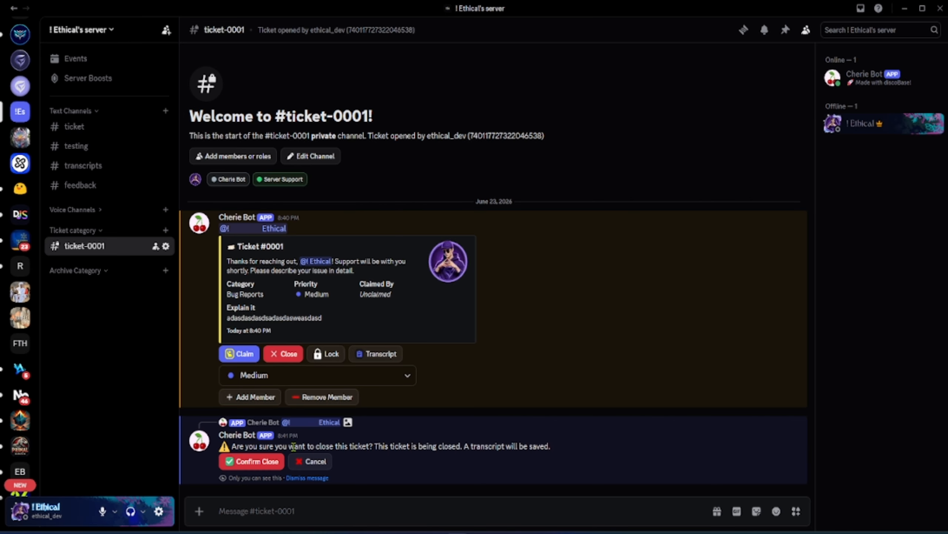
pyautogui.click(263, 463)
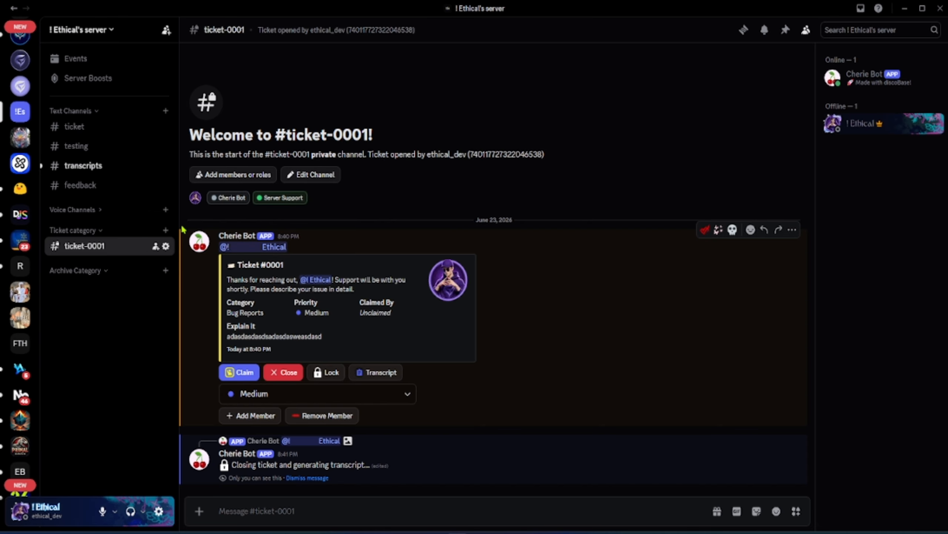
# Review the ticket transcript, then rate the support experience four stars in the Cherie Bot direct message
pyautogui.click(108, 167)
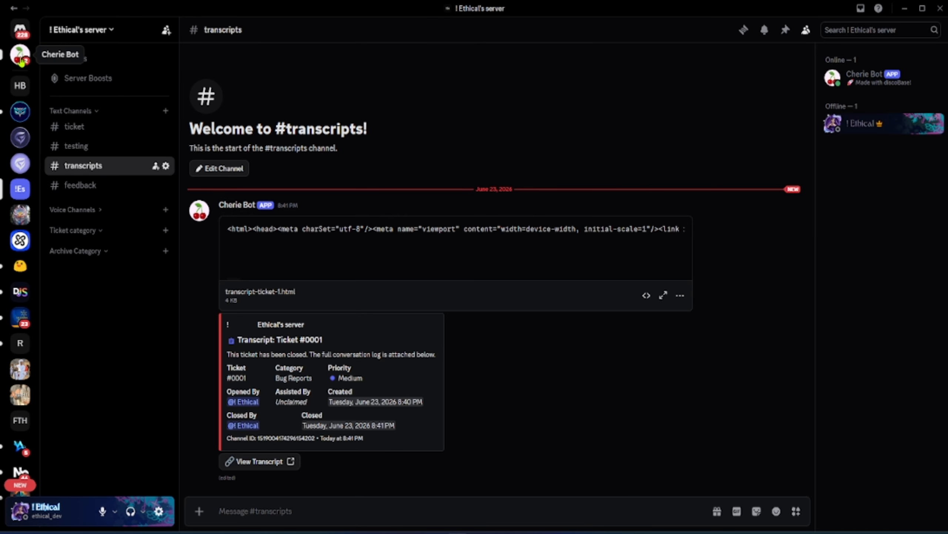
pyautogui.click(21, 56)
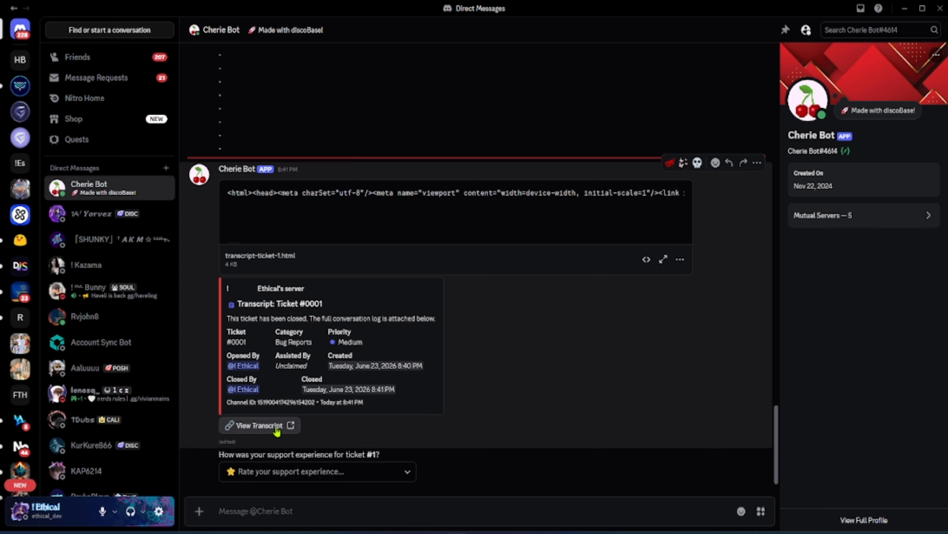
pyautogui.click(287, 471)
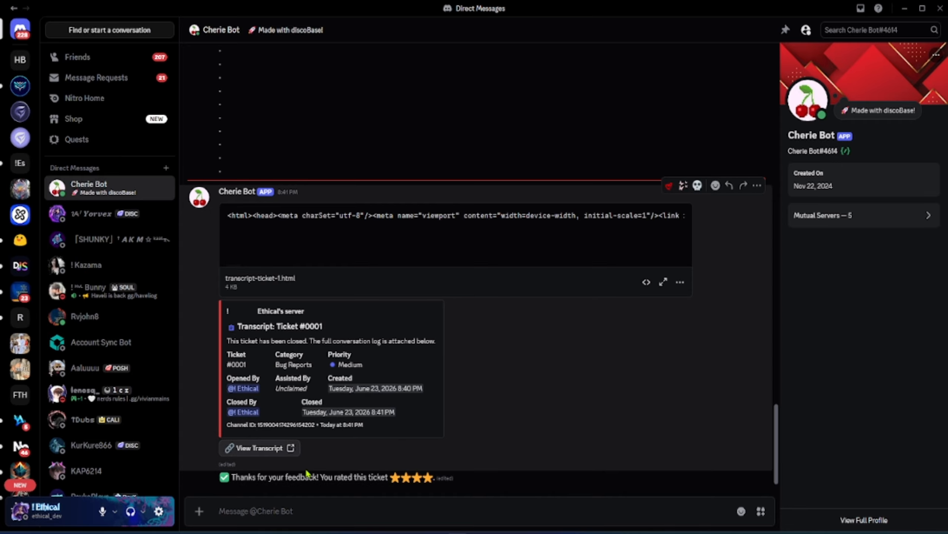
# Open the server's feedback channel to check the submitted rating
pyautogui.click(20, 164)
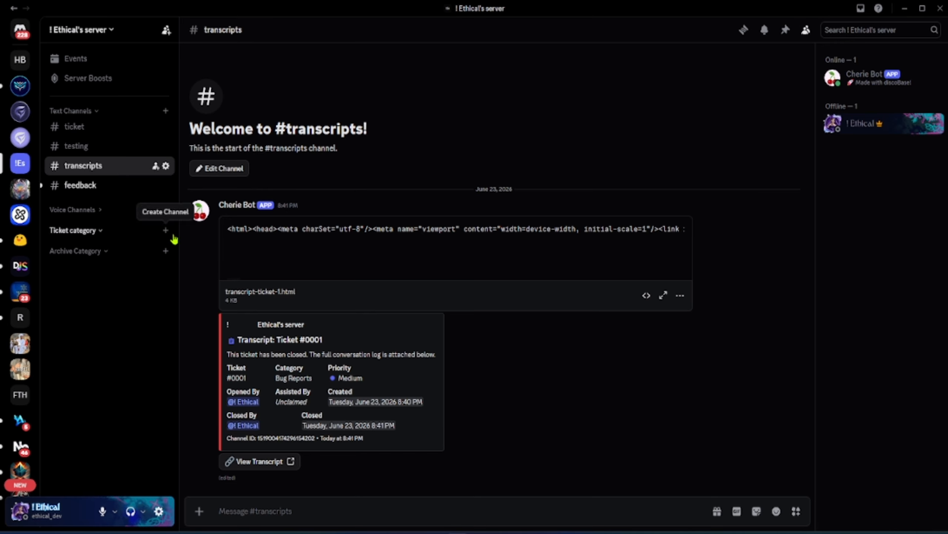
pyautogui.click(110, 188)
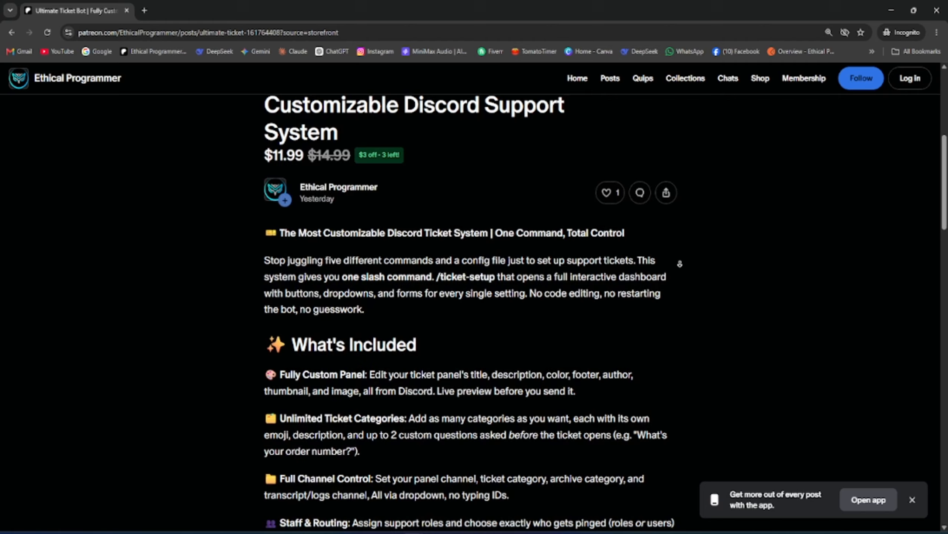
# Scroll through the Ultimate Ticket Bot product page in the browser
pyautogui.scroll(-5, 680, 264)
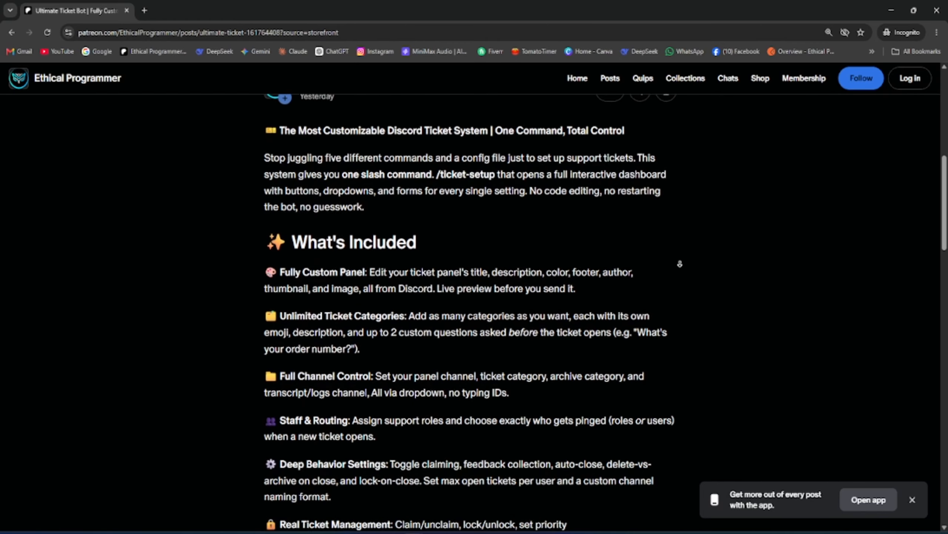
# Scroll down the Ultimate Ticket Bot product page to its attachments section
pyautogui.scroll(-4, 679, 264)
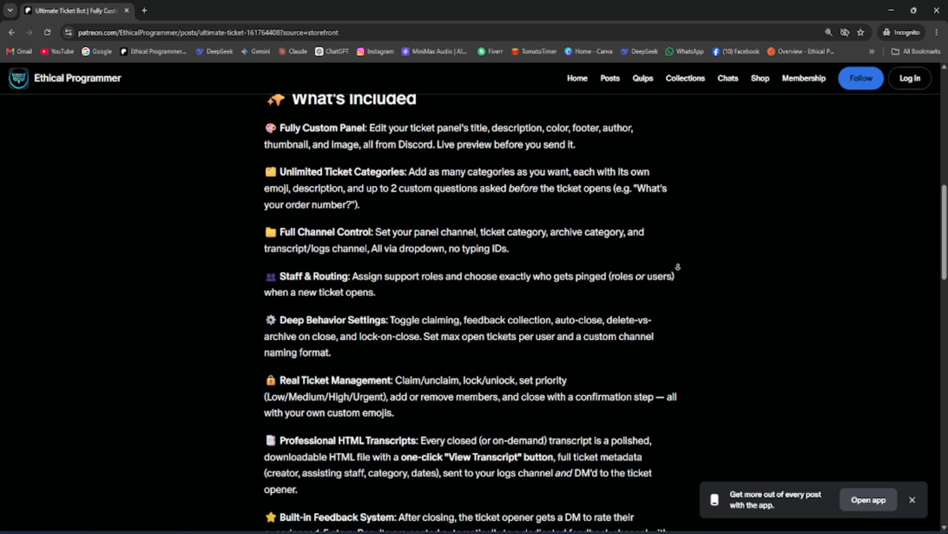
pyautogui.scroll(-10, 678, 266)
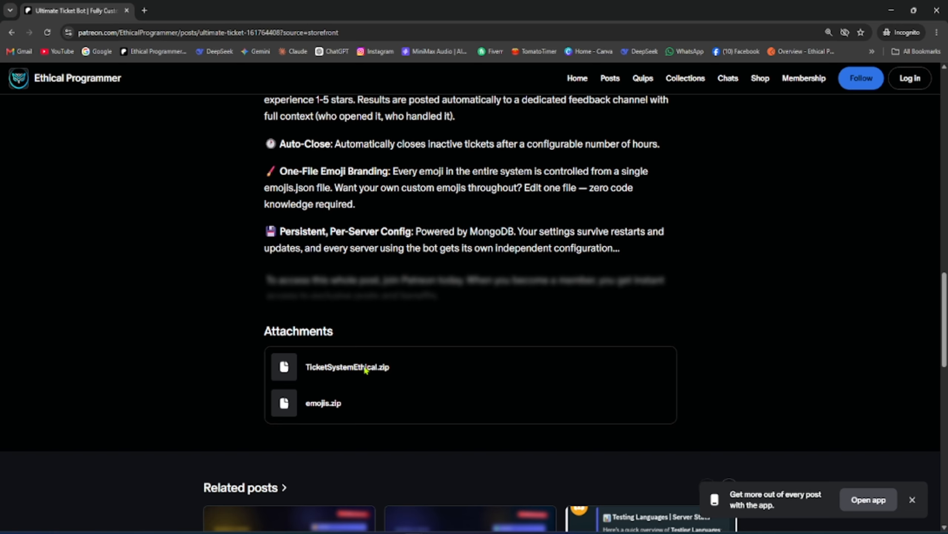
# Switch to the Ticket System project in Visual Studio Code and open config.json
pyautogui.click(520, 532)
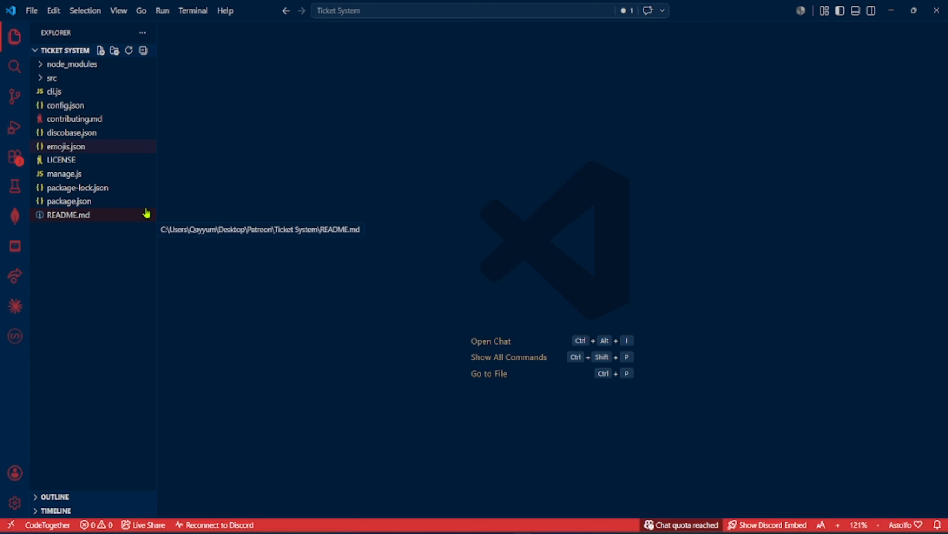
pyautogui.click(123, 107)
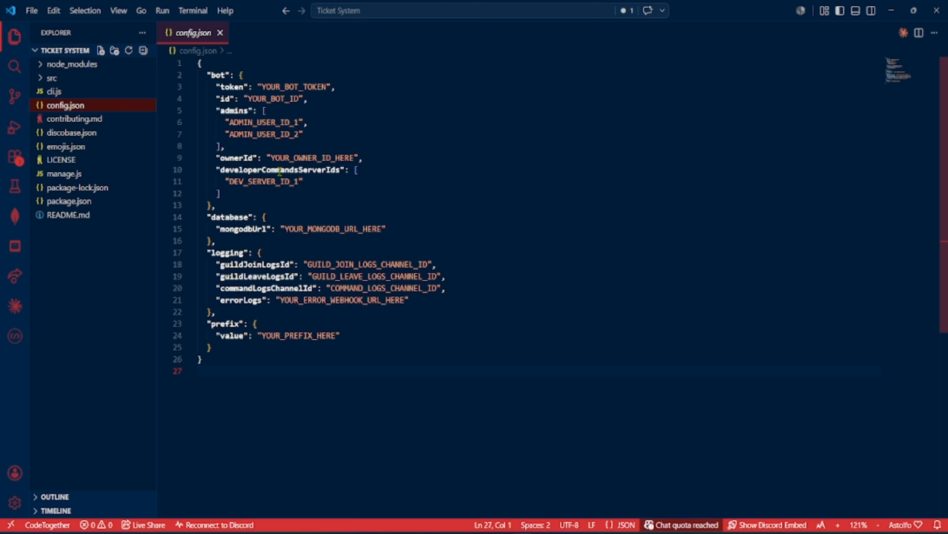
# Install the project dependencies with npm install in the integrated terminal, then enter node . at the prompt
pyautogui.hotkey('ctrl', '`')
pyautogui.write('npm install')
pyautogui.press('Return')
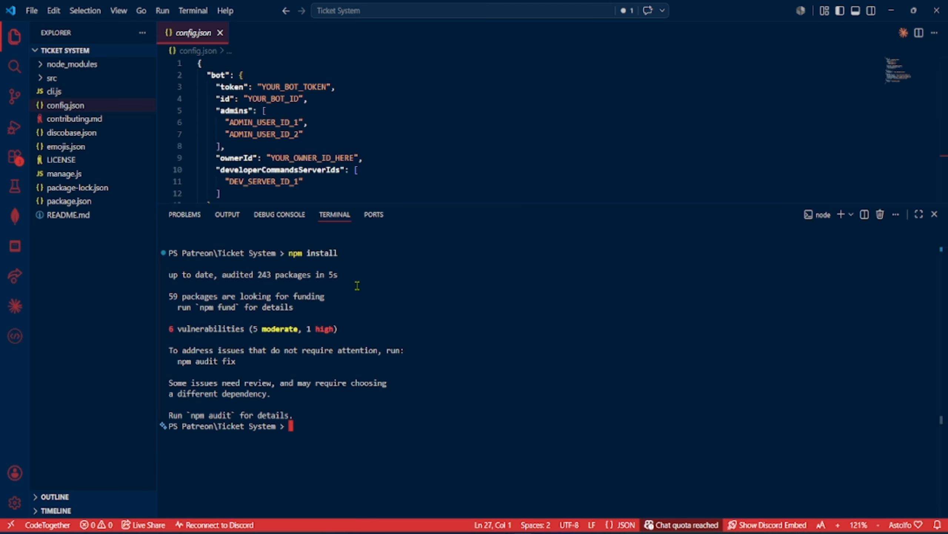
pyautogui.write('node .')
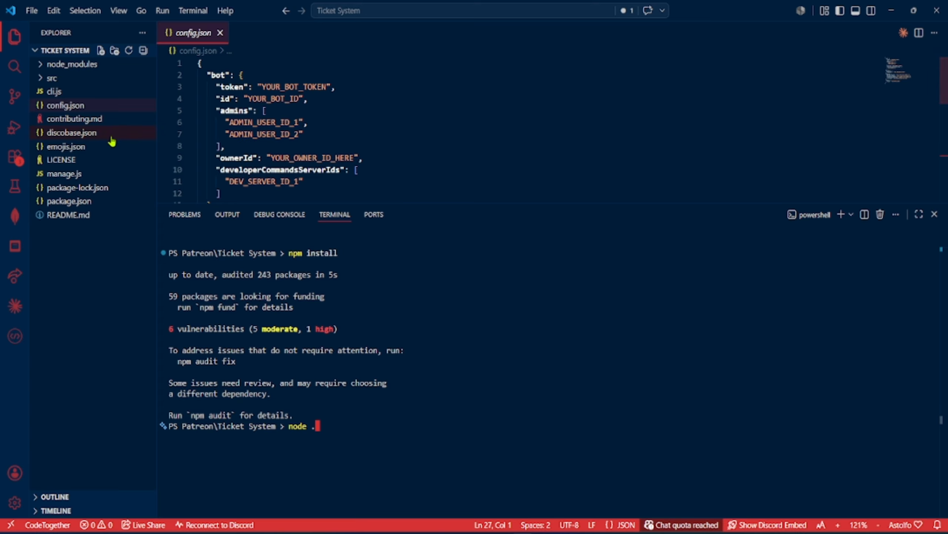
# Open emojis.json and enlarge the editor area by shrinking the terminal panel
pyautogui.click(106, 147)
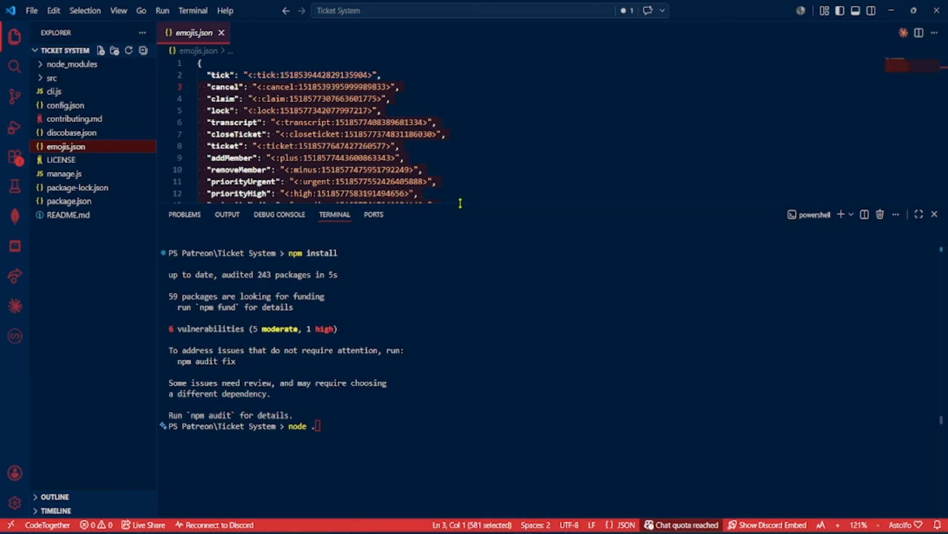
pyautogui.moveTo(459, 203); pyautogui.dragTo(459, 293)
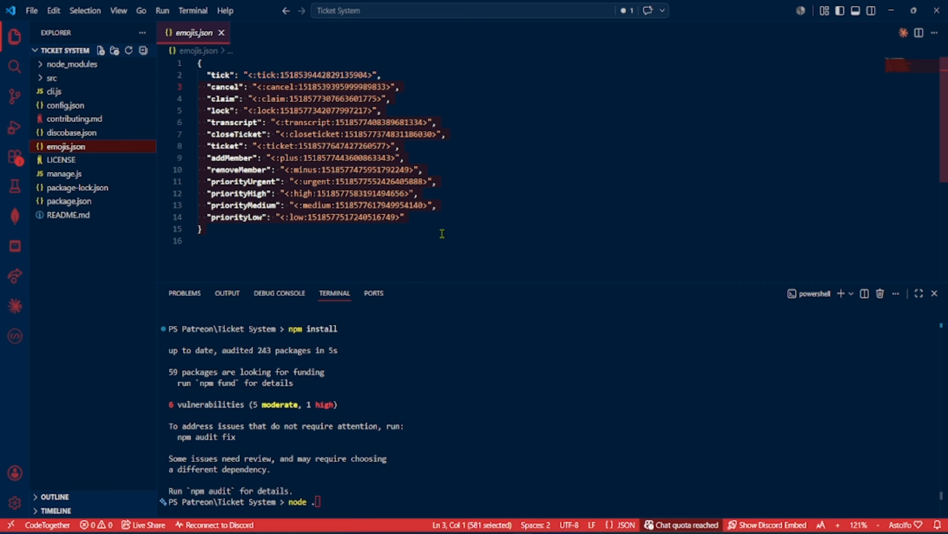